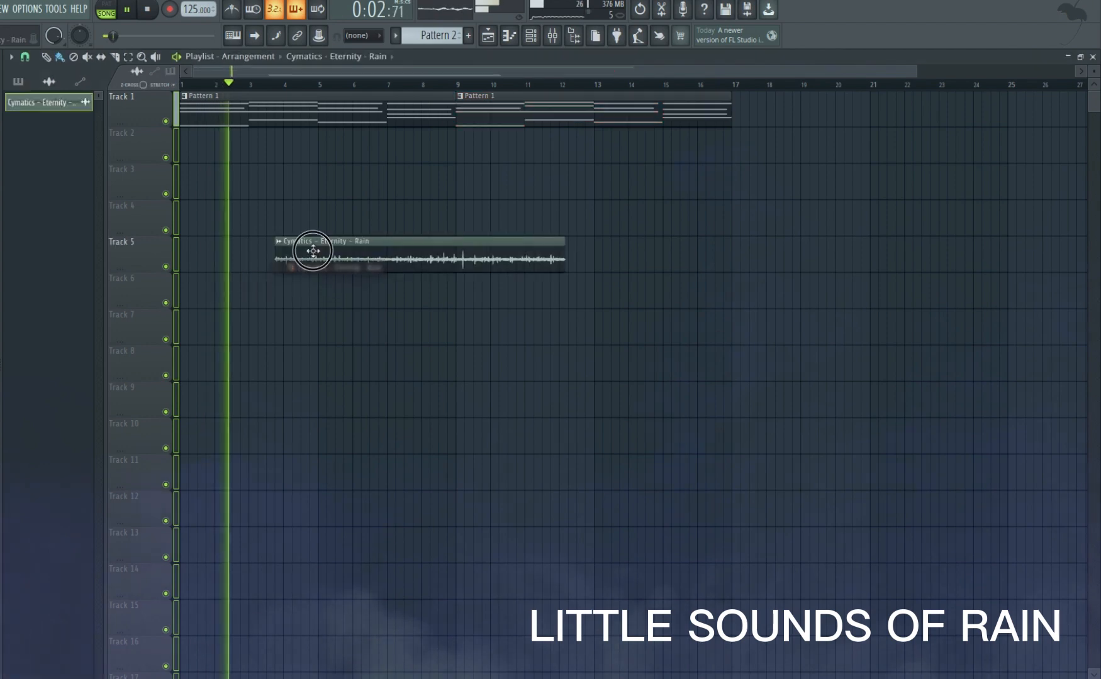
# Fill every second step of the Closed Hihat 1 channel in Pattern 2.
pyautogui.doubleClick(385, 158)
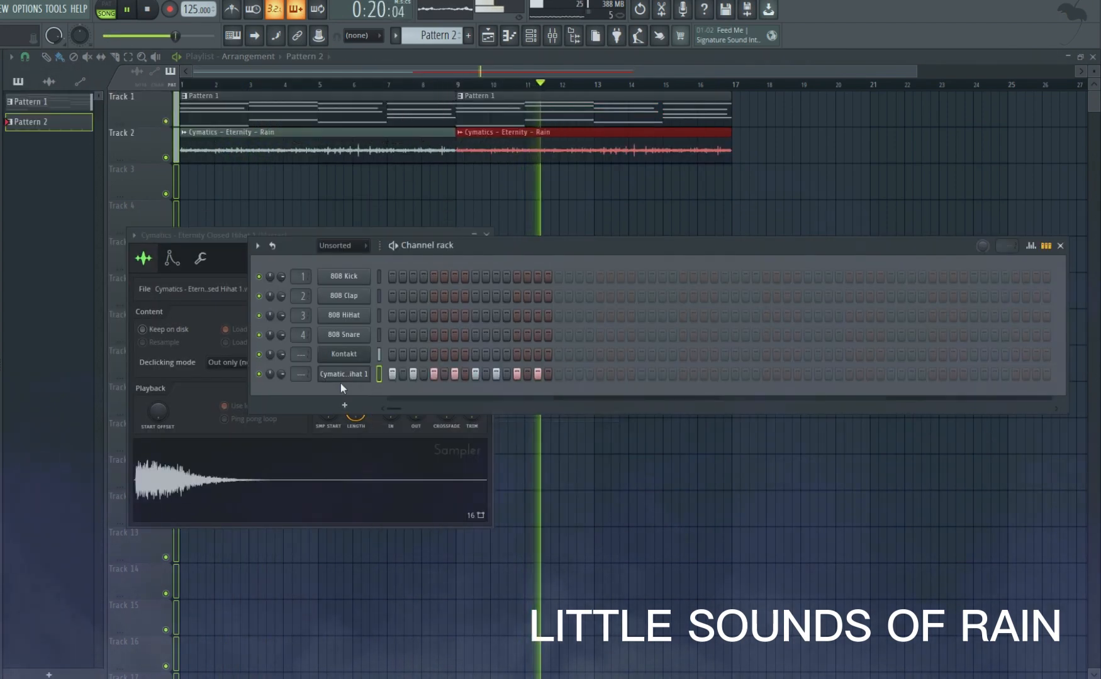
pyautogui.rightClick(368, 374)
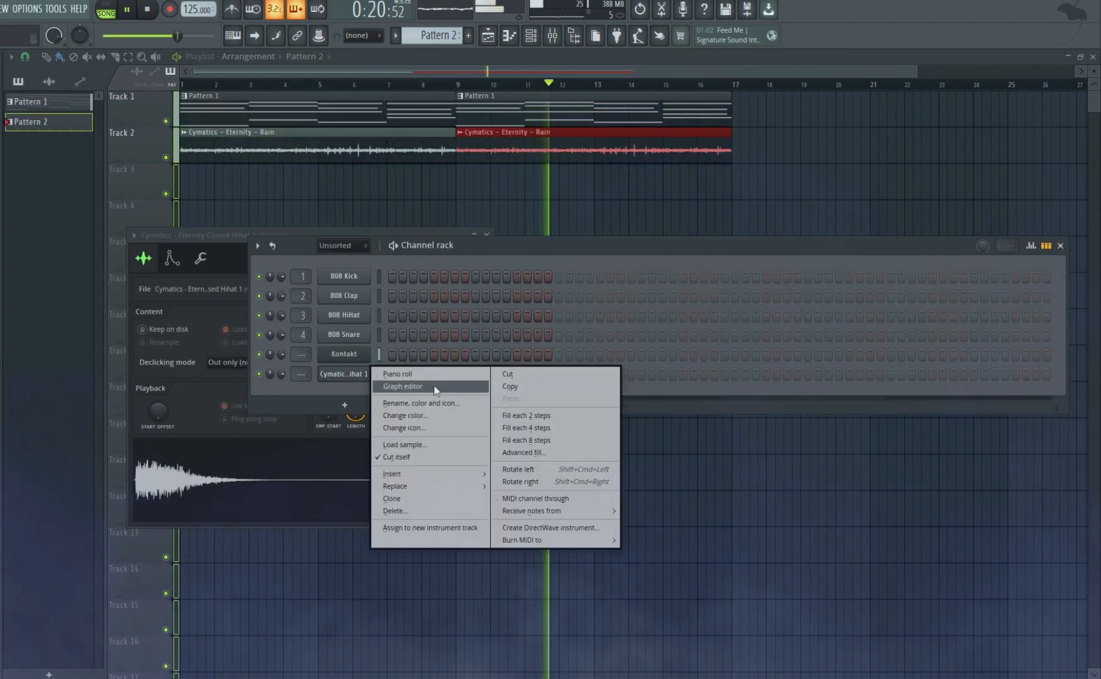
pyautogui.click(525, 416)
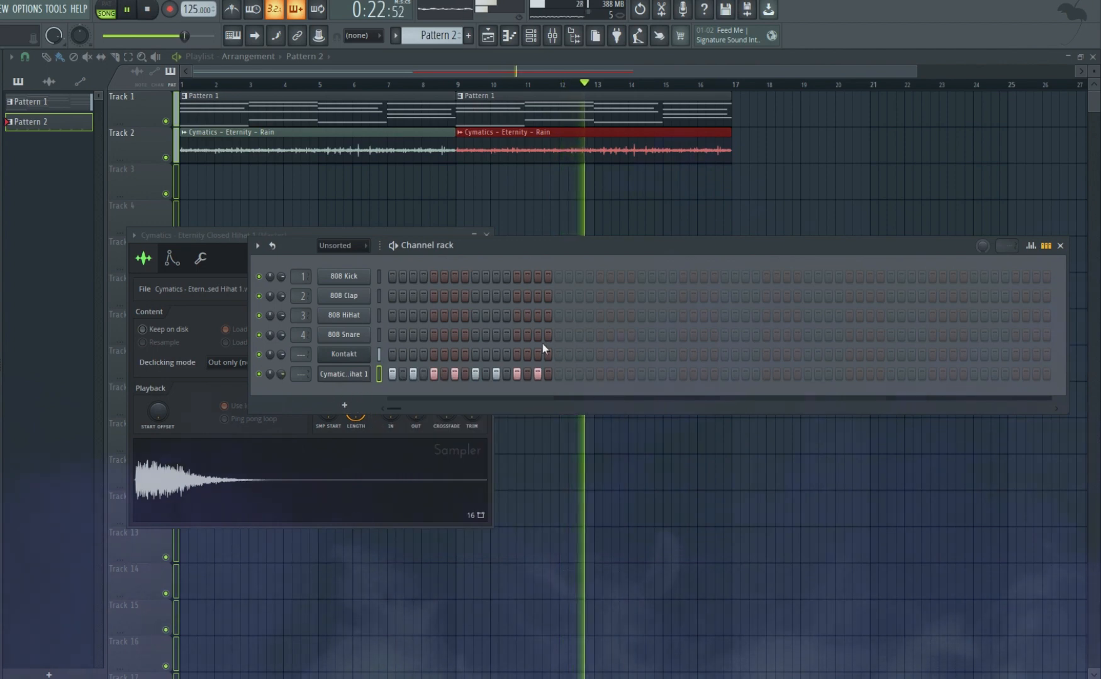
# Extend Pattern 2 to 64 steps with extra hits, fill every second step of the Closed Hihat 1 channel, and close the channel rack.
pyautogui.click(558, 374)
pyautogui.click(714, 374)
pyautogui.click(724, 374)
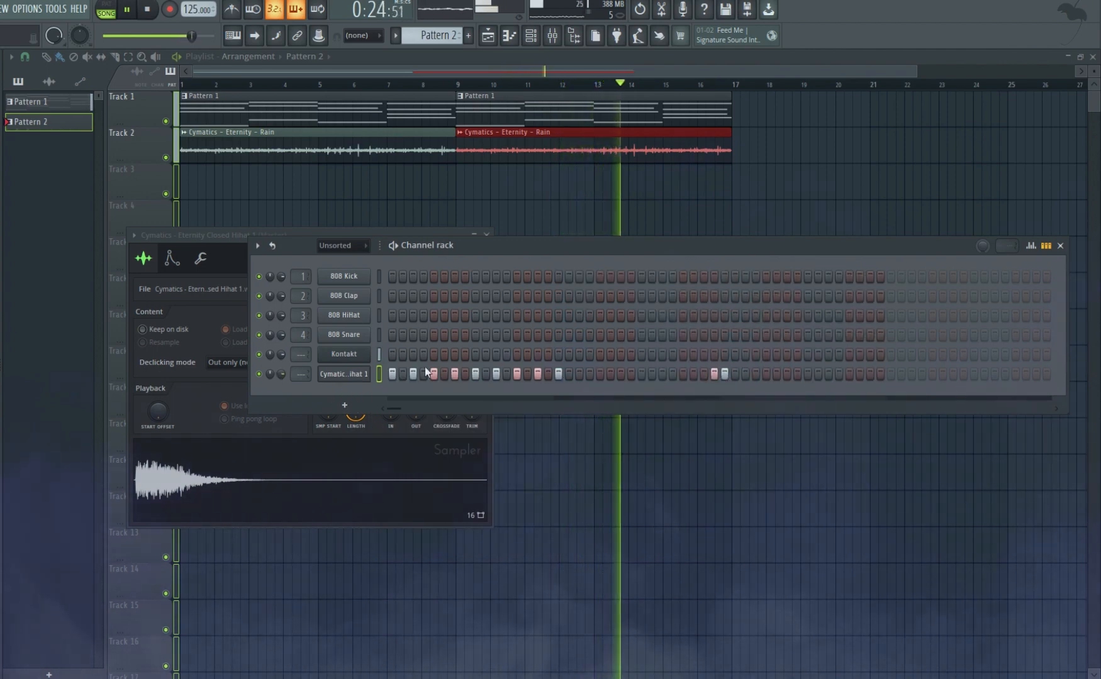
pyautogui.click(890, 374)
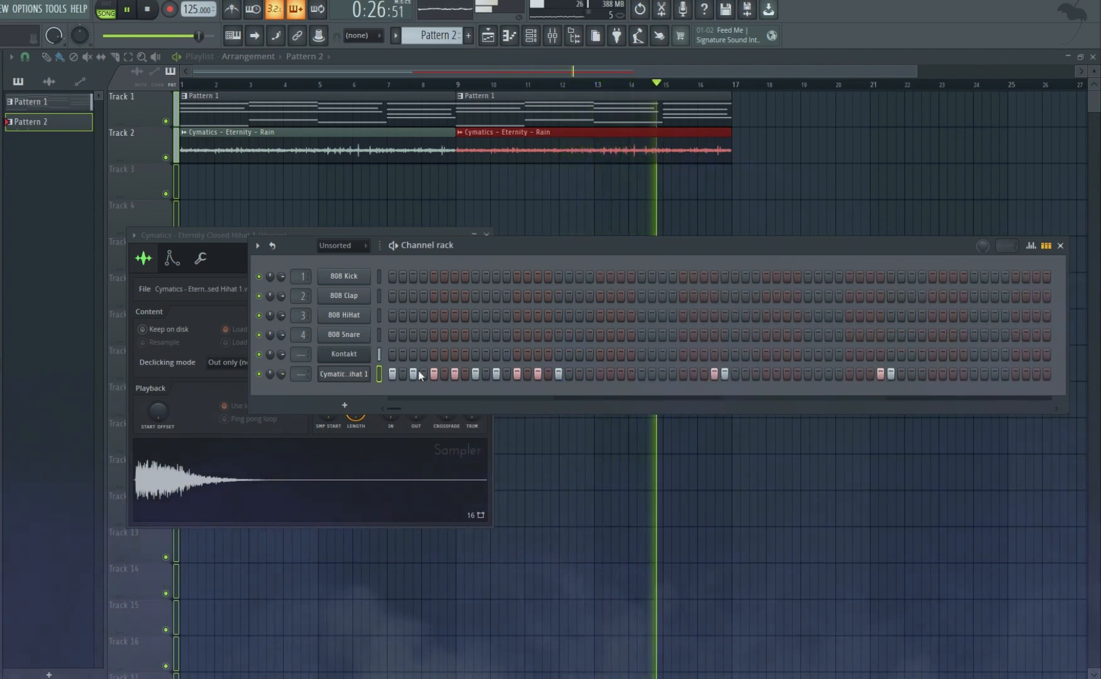
pyautogui.rightClick(346, 373)
pyautogui.click(553, 413)
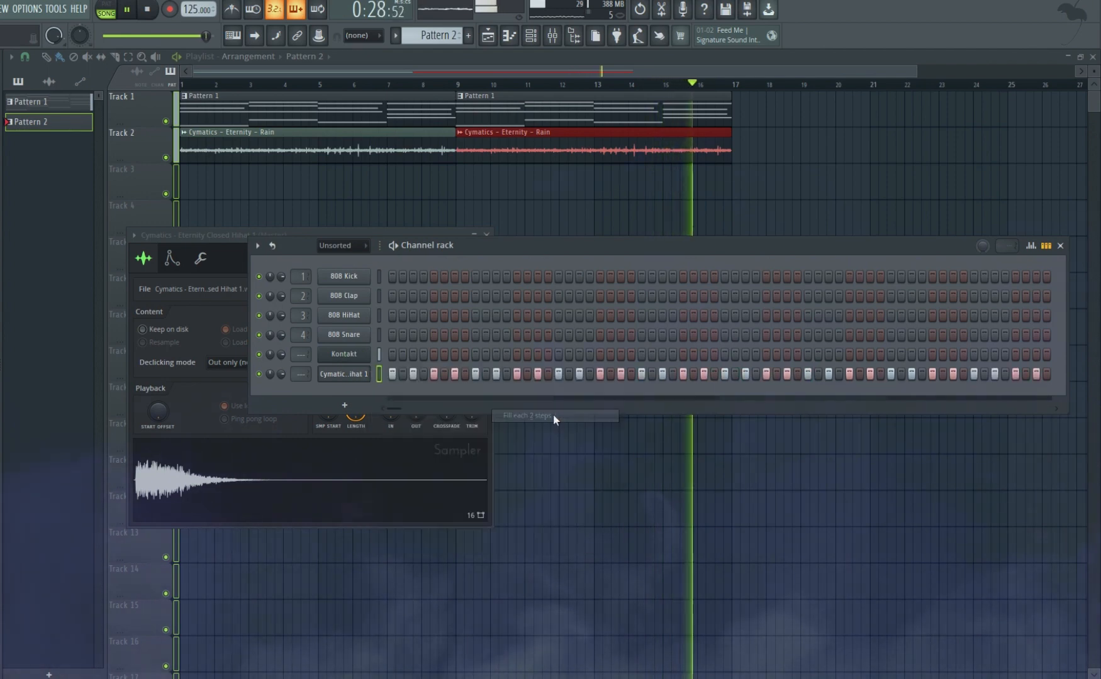
pyautogui.click(1060, 245)
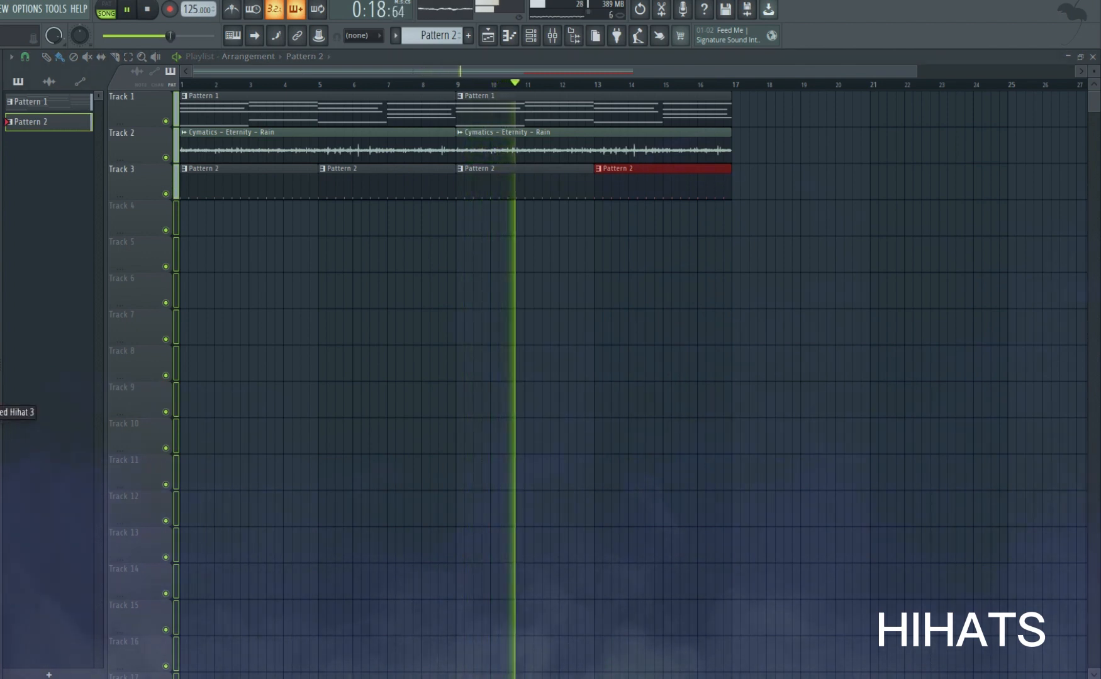
# Load the Cymatics Eternity Closed Hihat 3 sample into a new channel and show the channel rack for Pattern 3.
pyautogui.moveTo(0, 412); pyautogui.dragTo(0, 438)
pyautogui.rightClick(3, 405)
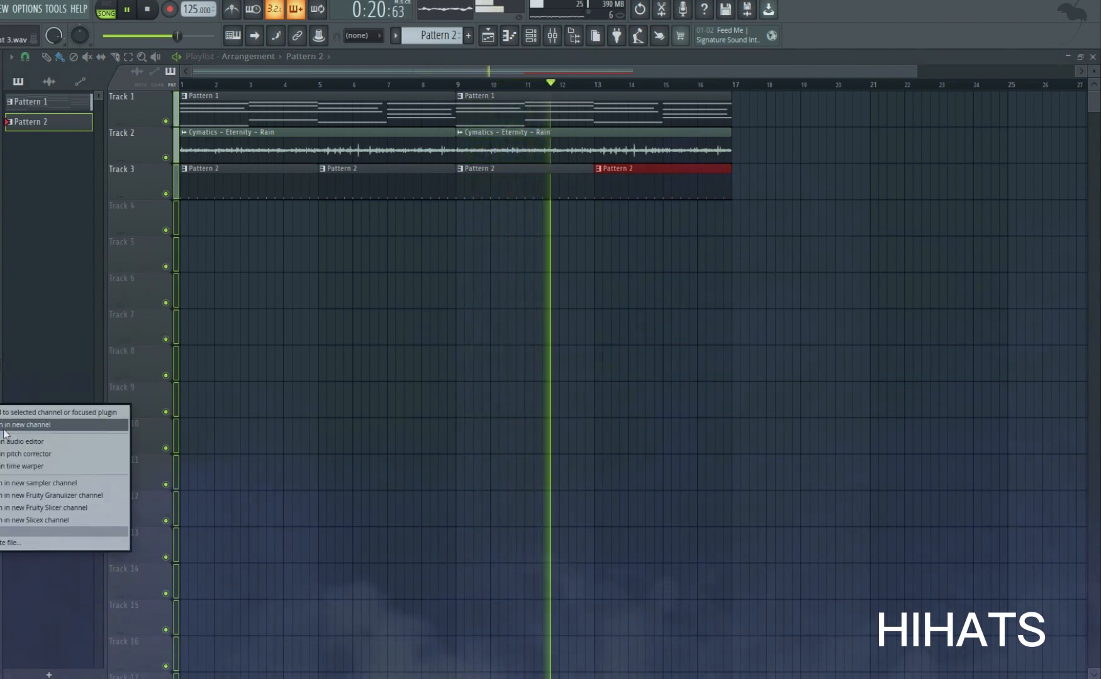
pyautogui.click(16, 425)
pyautogui.click(511, 38)
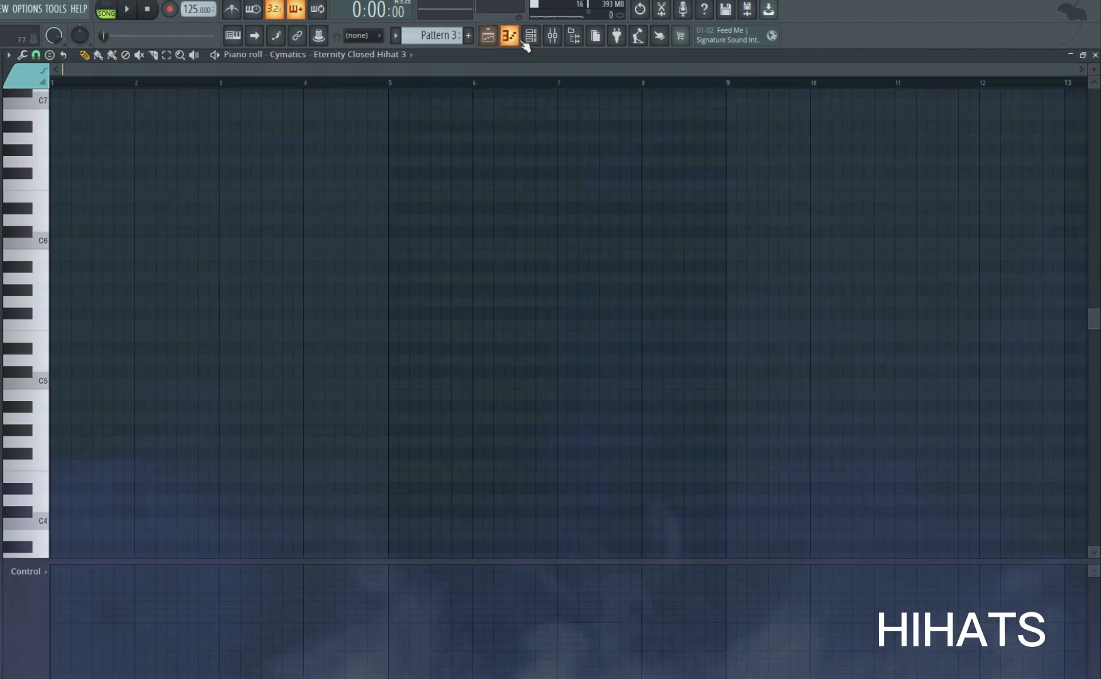
pyautogui.click(529, 37)
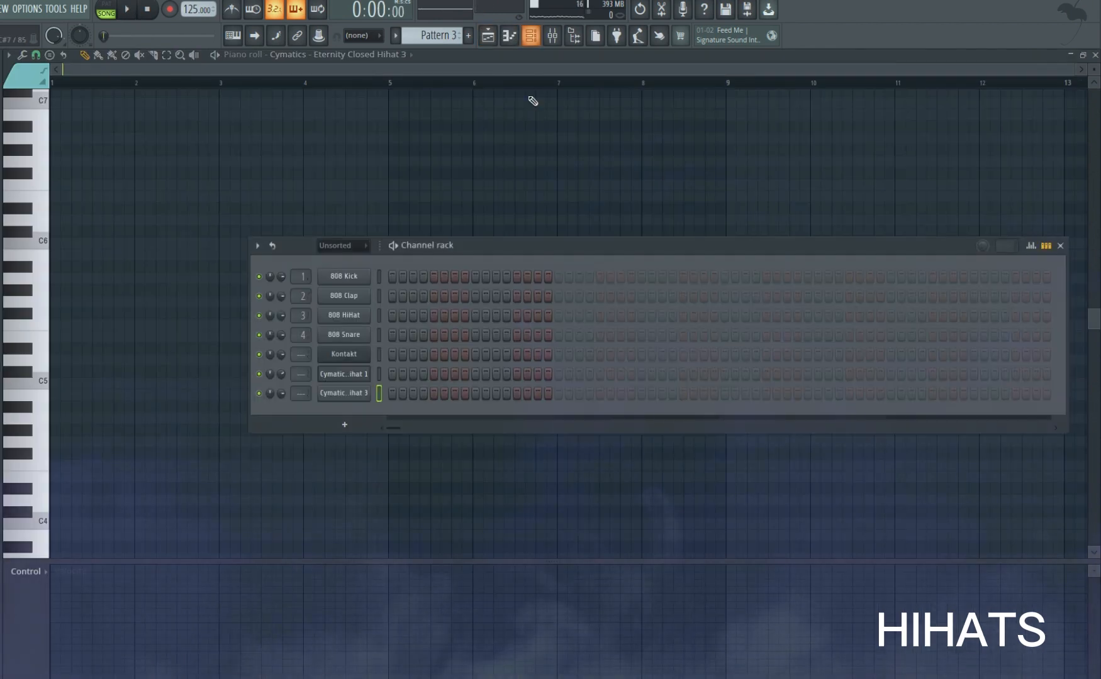
# Try a single Closed Hihat 3 hit on steps 3 and 4 and audition it against the song.
pyautogui.press('space')
pyautogui.rightClick(407, 391)
pyautogui.click(422, 394)
pyautogui.press('space')
pyautogui.press('space')
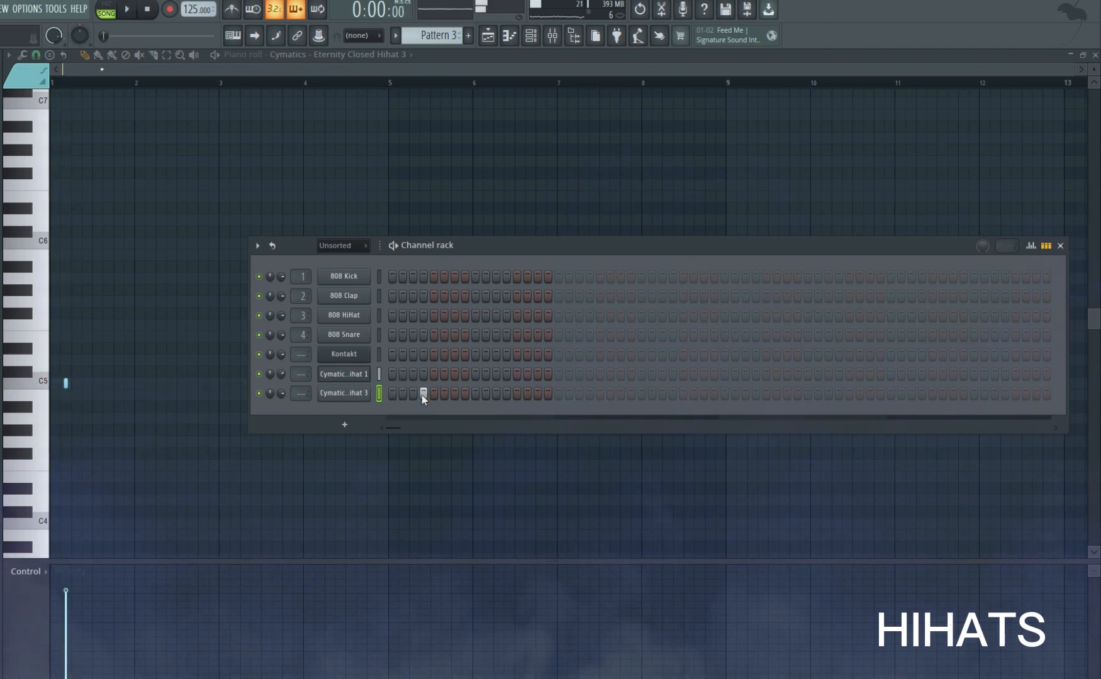
pyautogui.press('space')
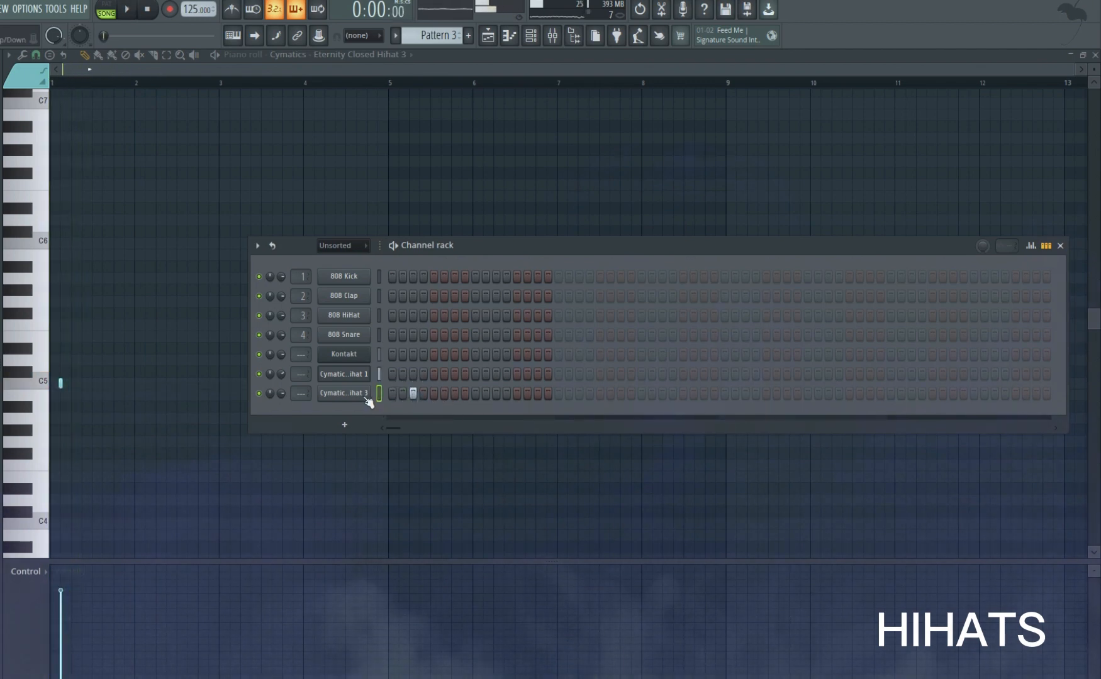
# Try filling every fourth step of the Closed Hihat 3 channel.
pyautogui.rightClick(365, 393)
pyautogui.click(525, 448)
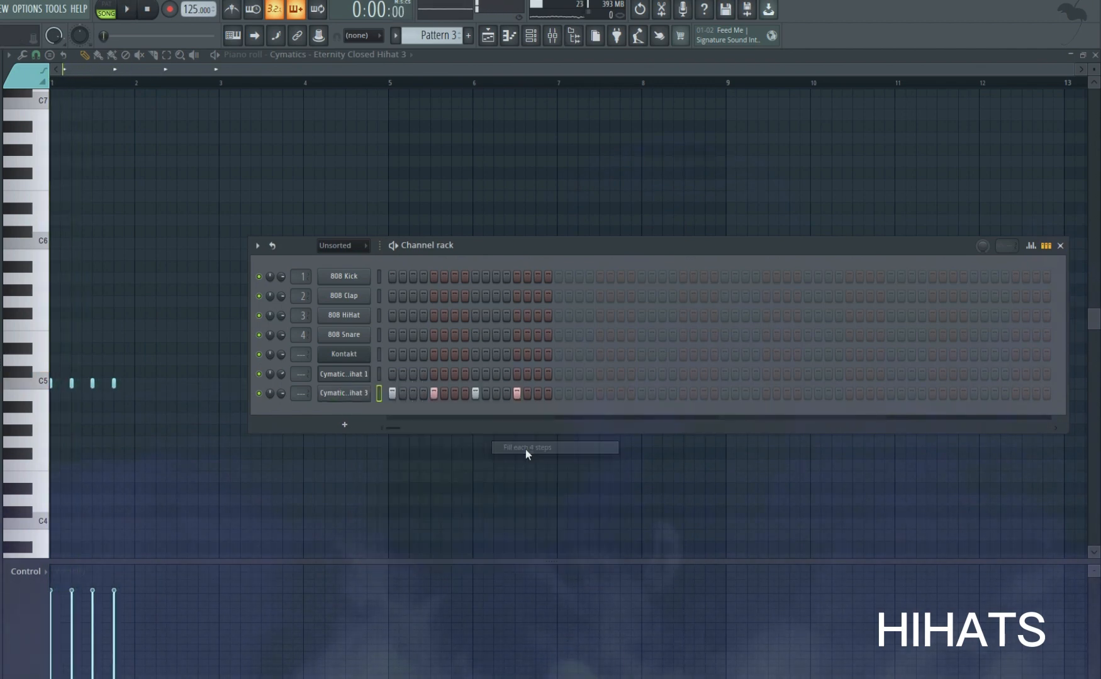
pyautogui.rightClick(364, 394)
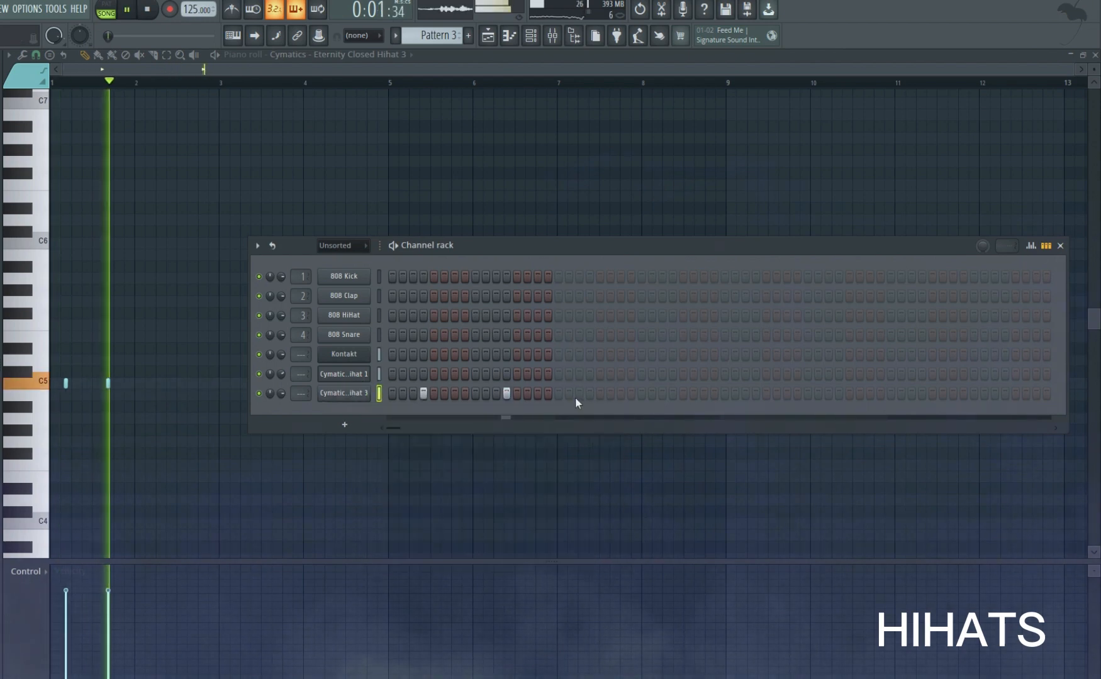
# Place Closed Hihat 3 hits on steps 5, 13, 21 and 29 of Pattern 3, auditioning during playback.
pyautogui.press('space')
pyautogui.rightClick(507, 392)
pyautogui.press('space')
pyautogui.click(517, 392)
pyautogui.press('space')
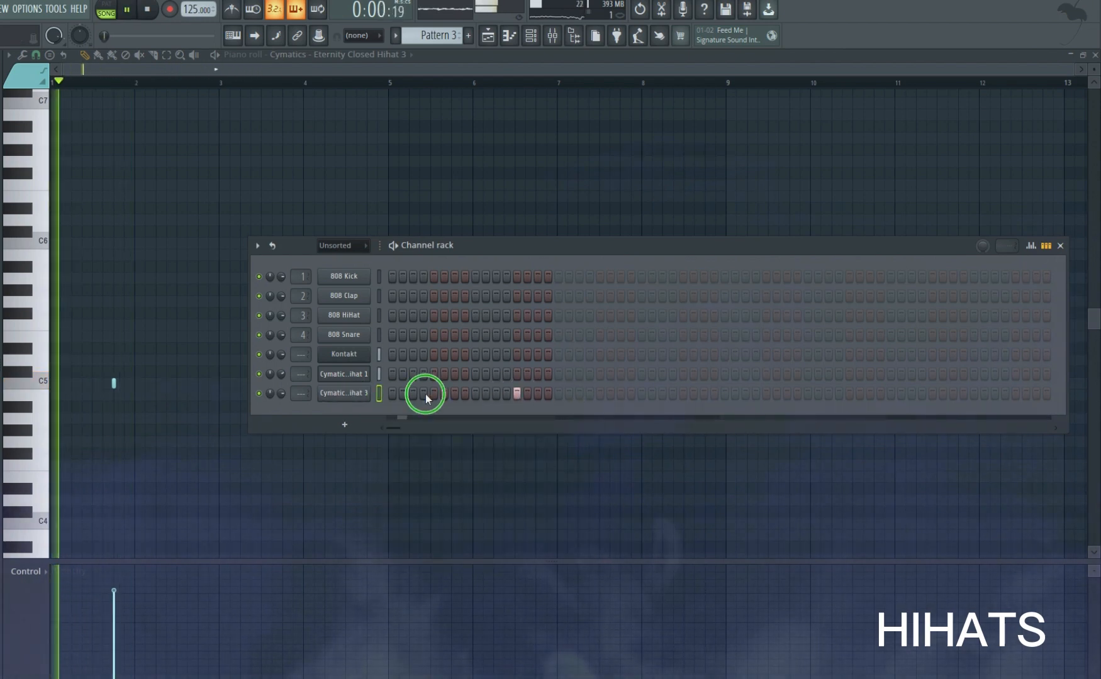
pyautogui.click(433, 393)
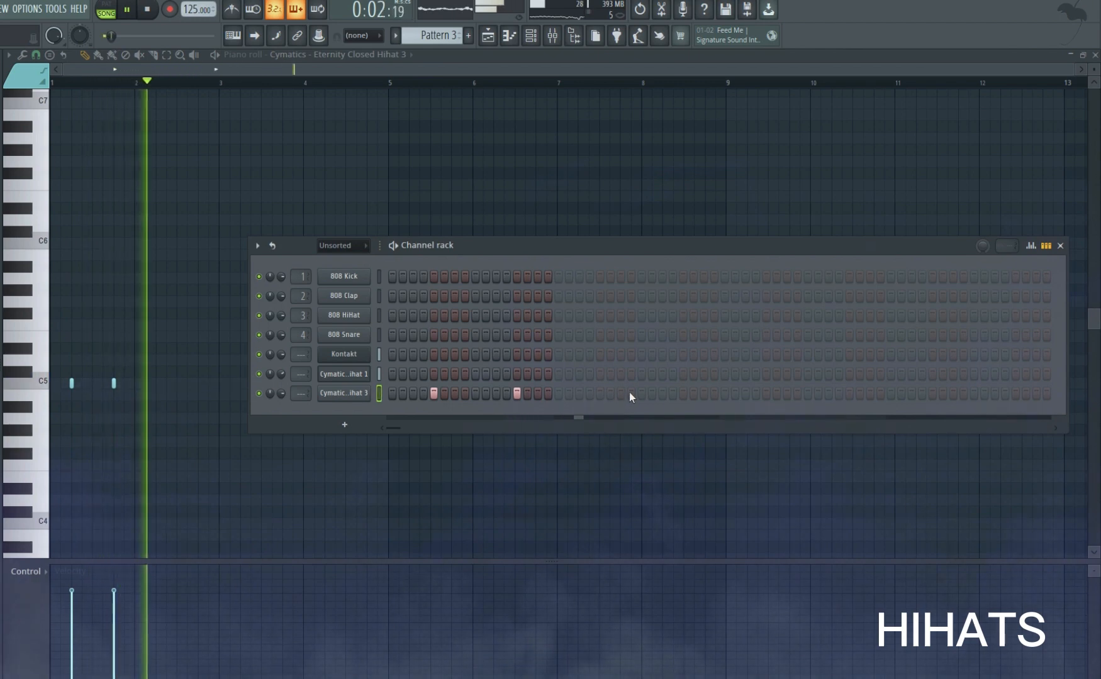
pyautogui.click(600, 393)
pyautogui.press('space')
pyautogui.click(683, 393)
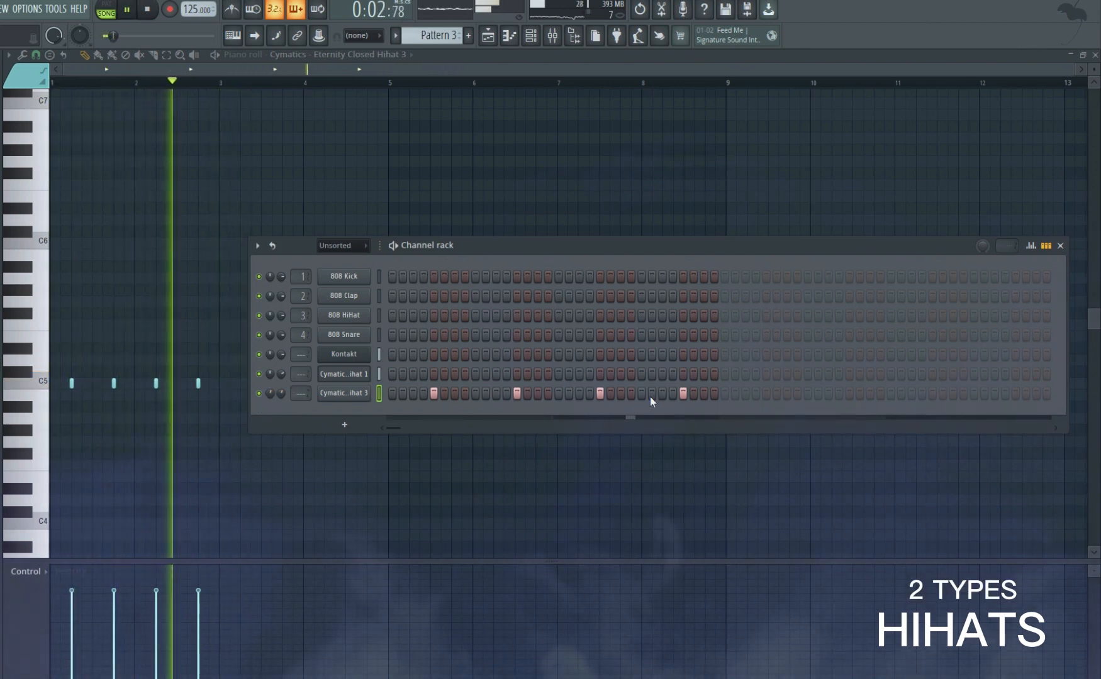
# Add second Closed Hihat 3 hits on steps 7, 16, 23 and 32 of Pattern 3.
pyautogui.click(454, 393)
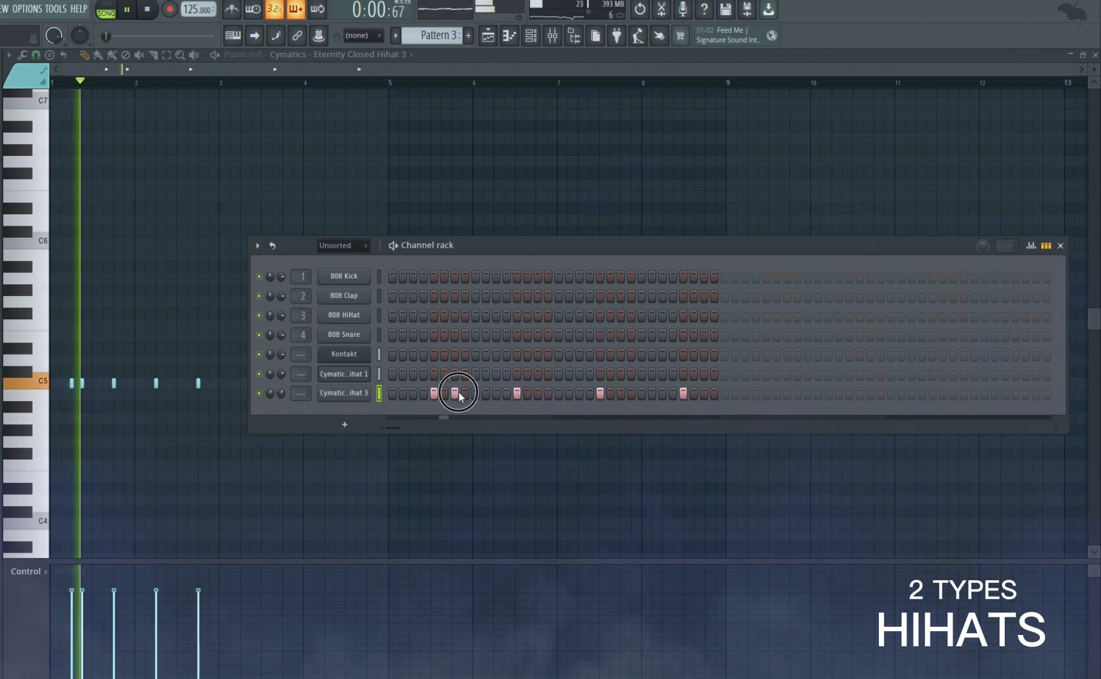
pyautogui.click(537, 393)
pyautogui.click(537, 393)
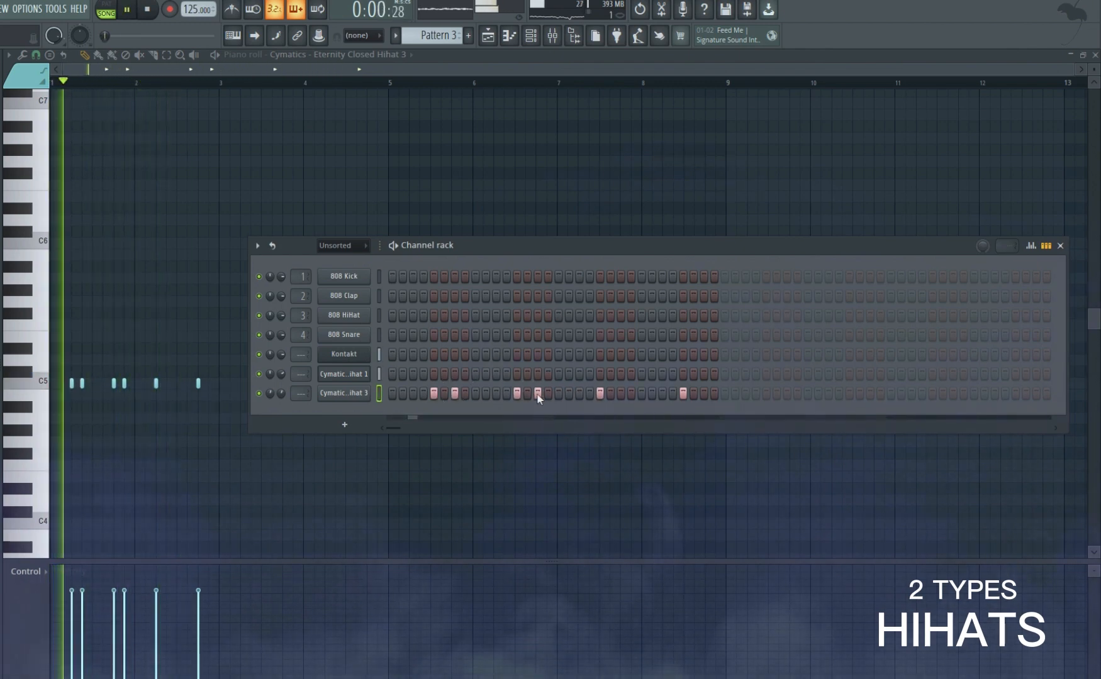
pyautogui.click(548, 393)
pyautogui.click(621, 393)
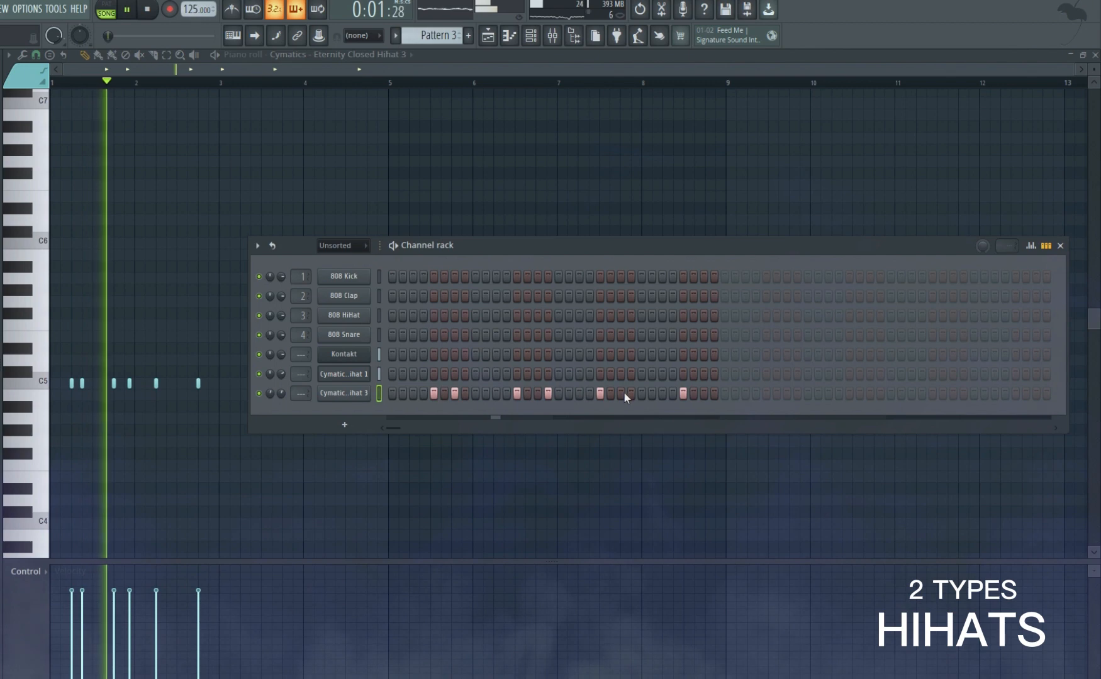
pyautogui.click(714, 393)
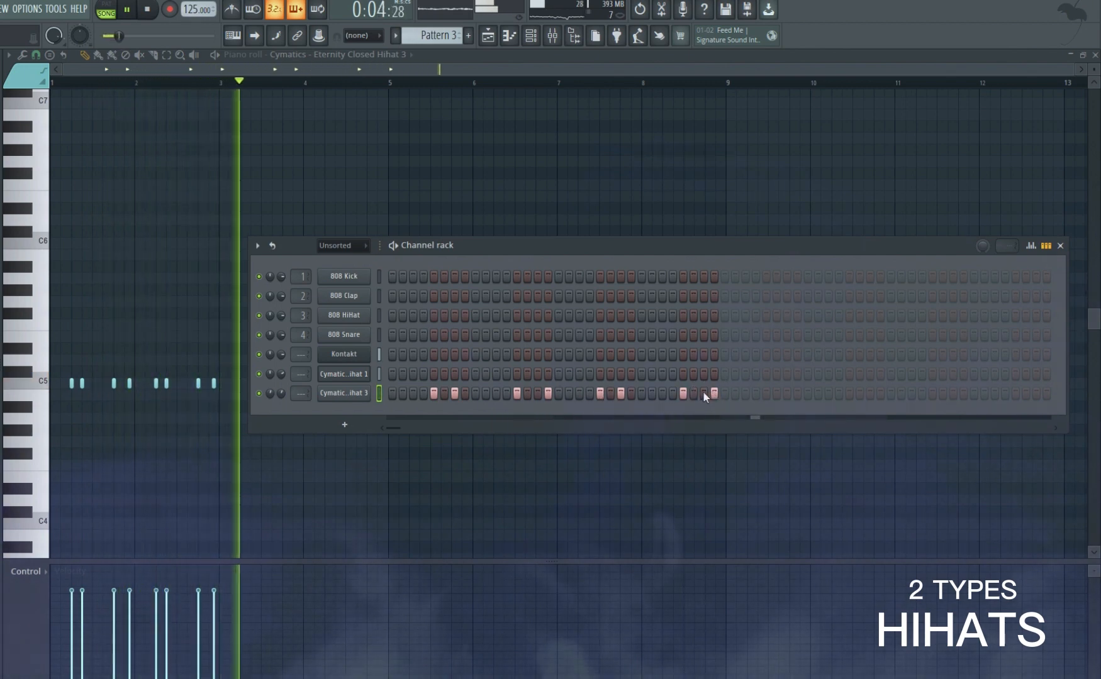
# Lower the velocity of the second hit in each Closed Hihat 3 pair and copy all its notes two bars further on.
pyautogui.click(1031, 247)
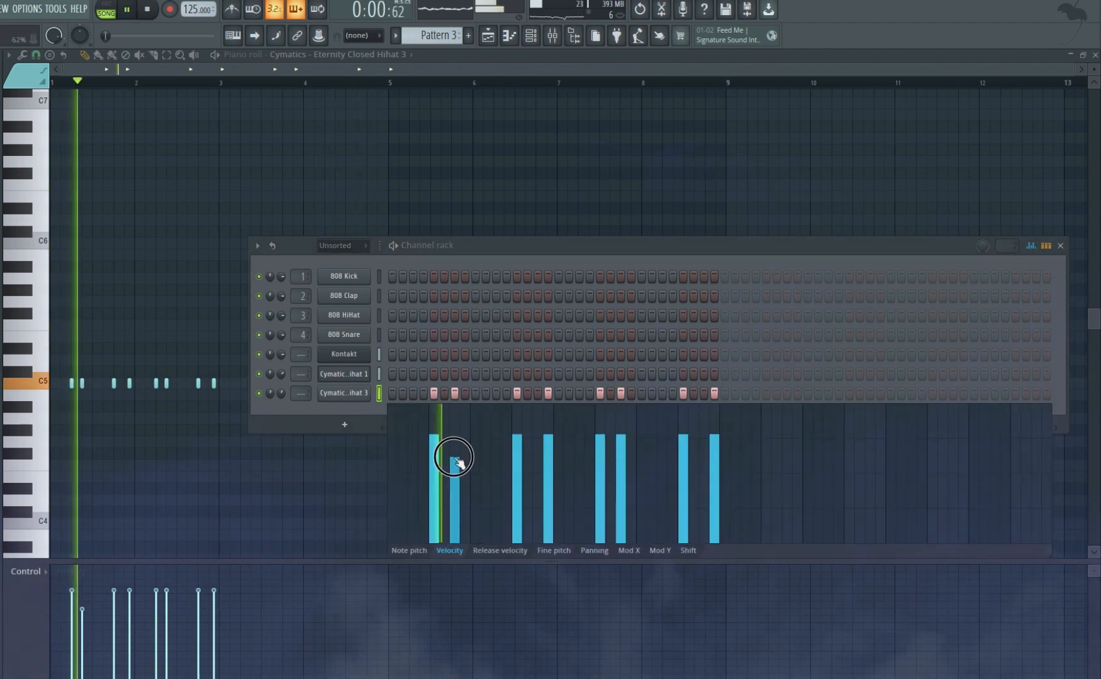
pyautogui.click(454, 458)
pyautogui.click(548, 458)
pyautogui.click(620, 461)
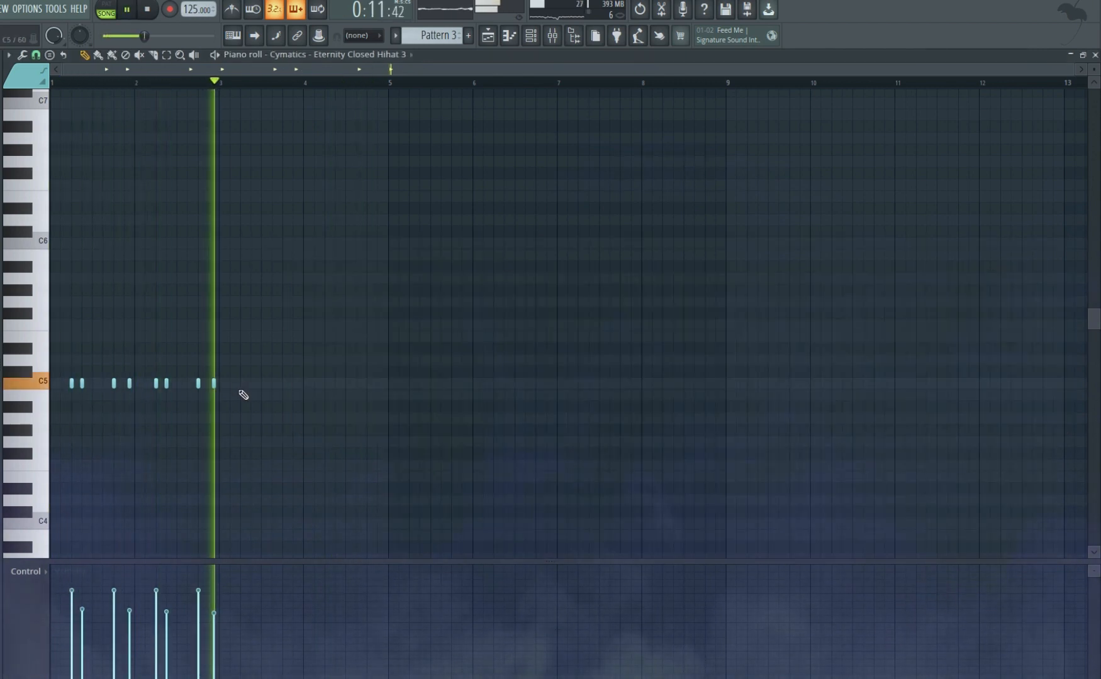
pyautogui.moveTo(270, 396); pyautogui.dragTo(9, 328)
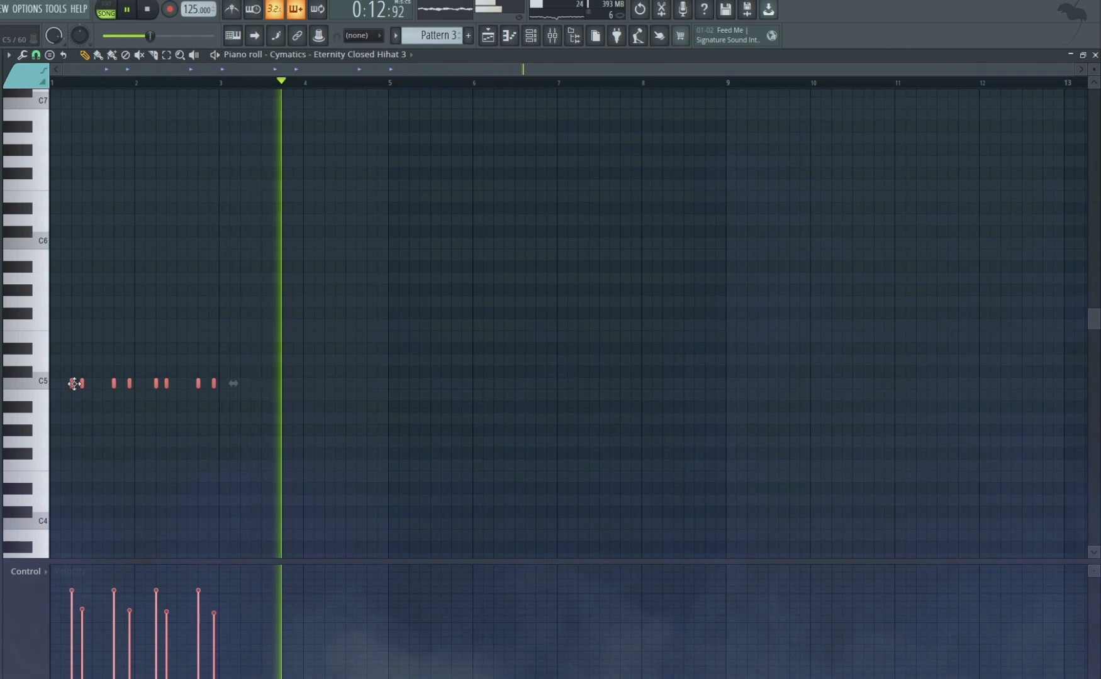
pyautogui.moveTo(85, 386); pyautogui.dragTo(255, 384)
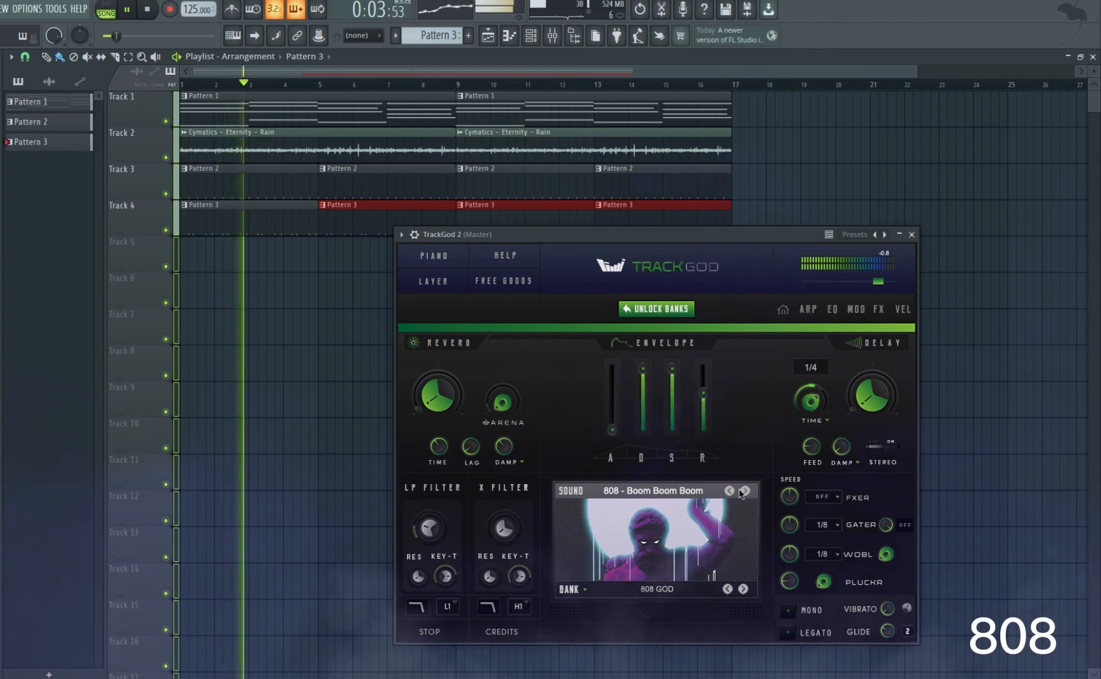
# Close the TrackGod 2 window and record its 808 part over the song into Pattern 4.
pyautogui.click(911, 234)
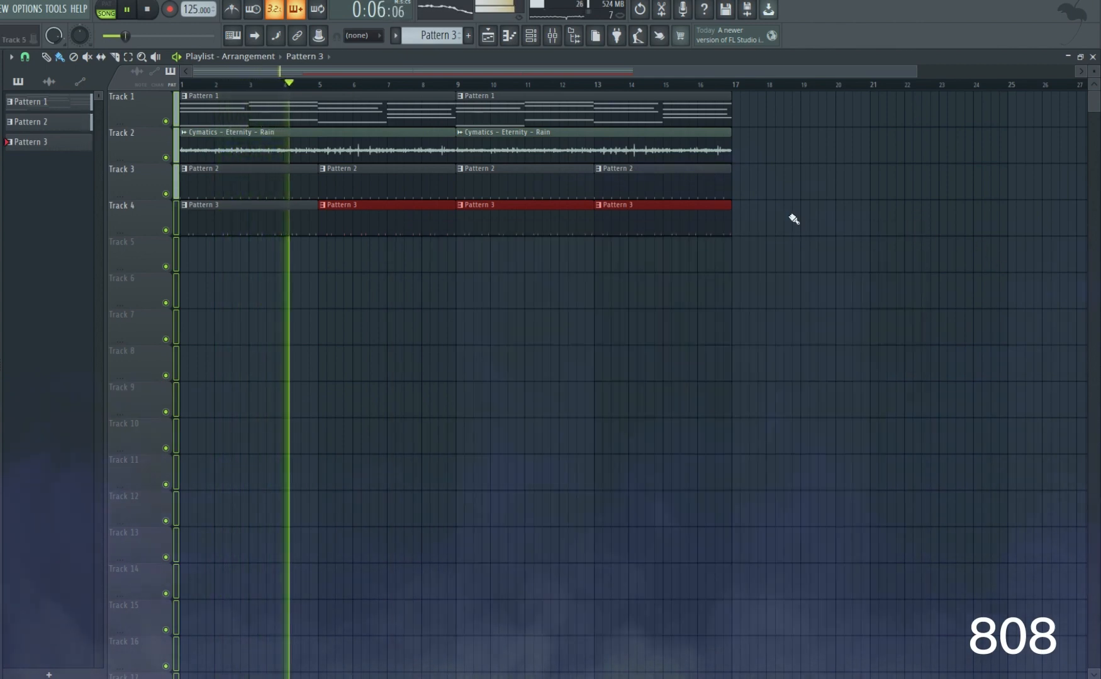
pyautogui.click(151, 12)
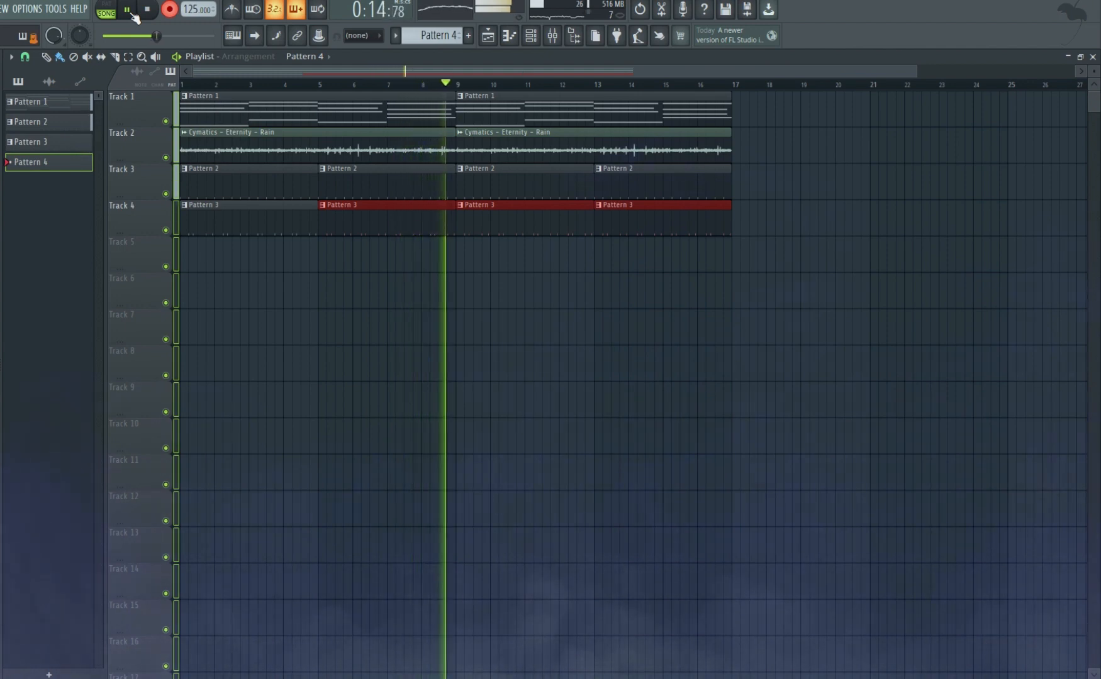
pyautogui.press('space')
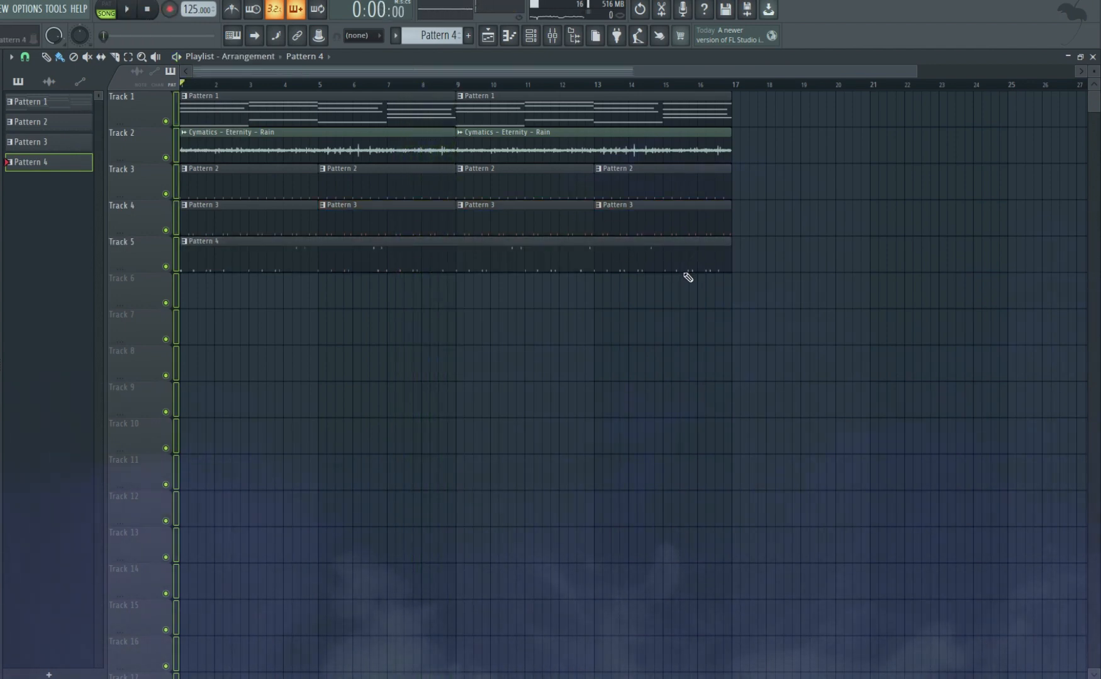
# Examine the recorded TrackGod 2 808 notes of Pattern 4 across all sixteen bars in the piano roll, and return to the playlist.
pyautogui.doubleClick(687, 272)
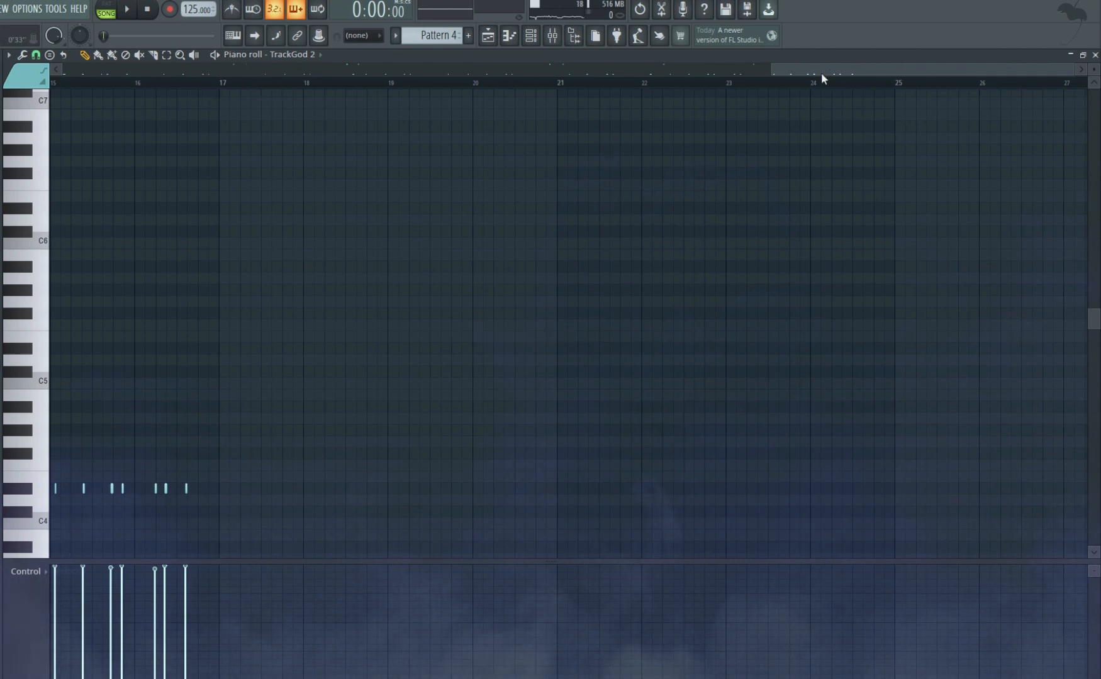
pyautogui.moveTo(822, 78); pyautogui.dragTo(528, 94)
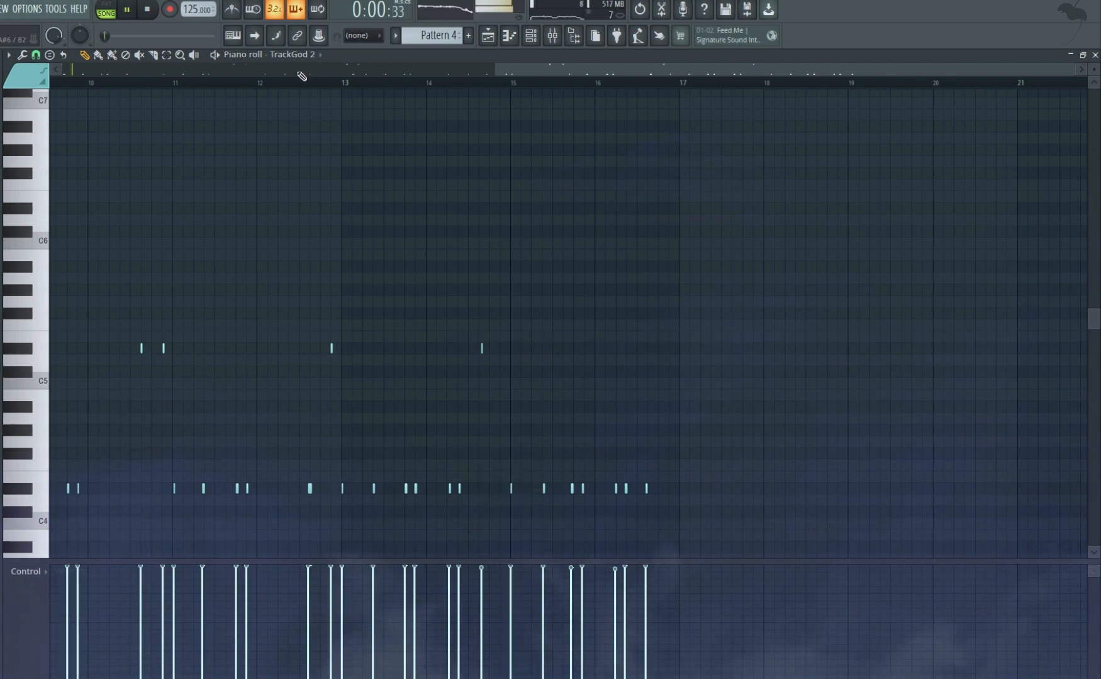
pyautogui.click(307, 71)
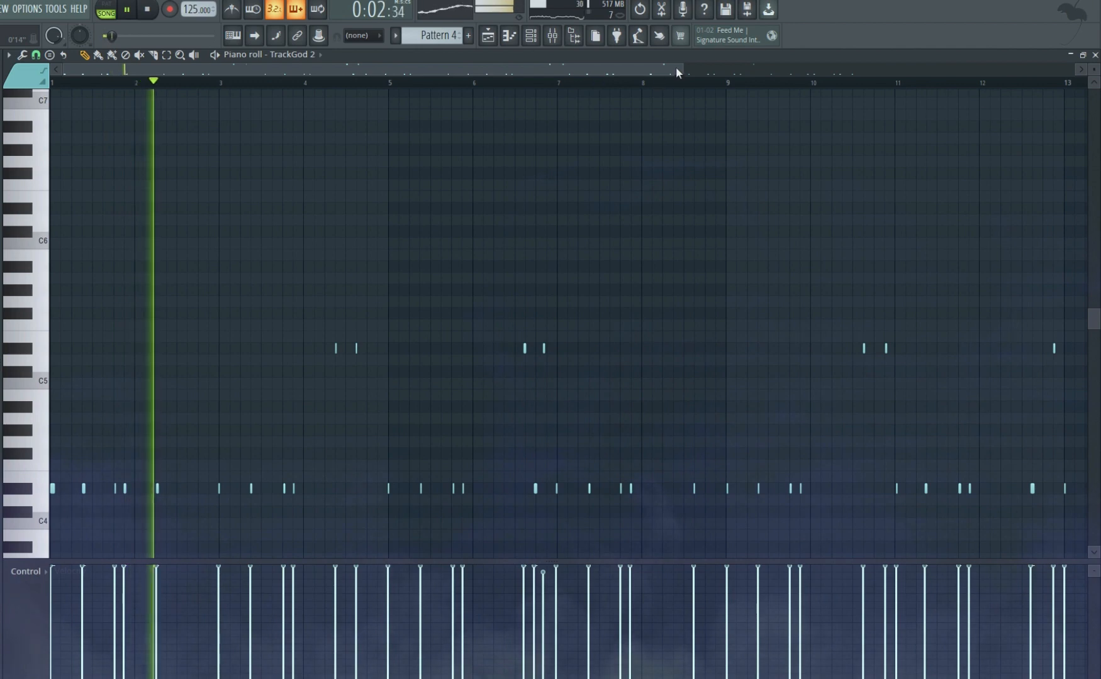
pyautogui.moveTo(683, 69); pyautogui.dragTo(978, 196)
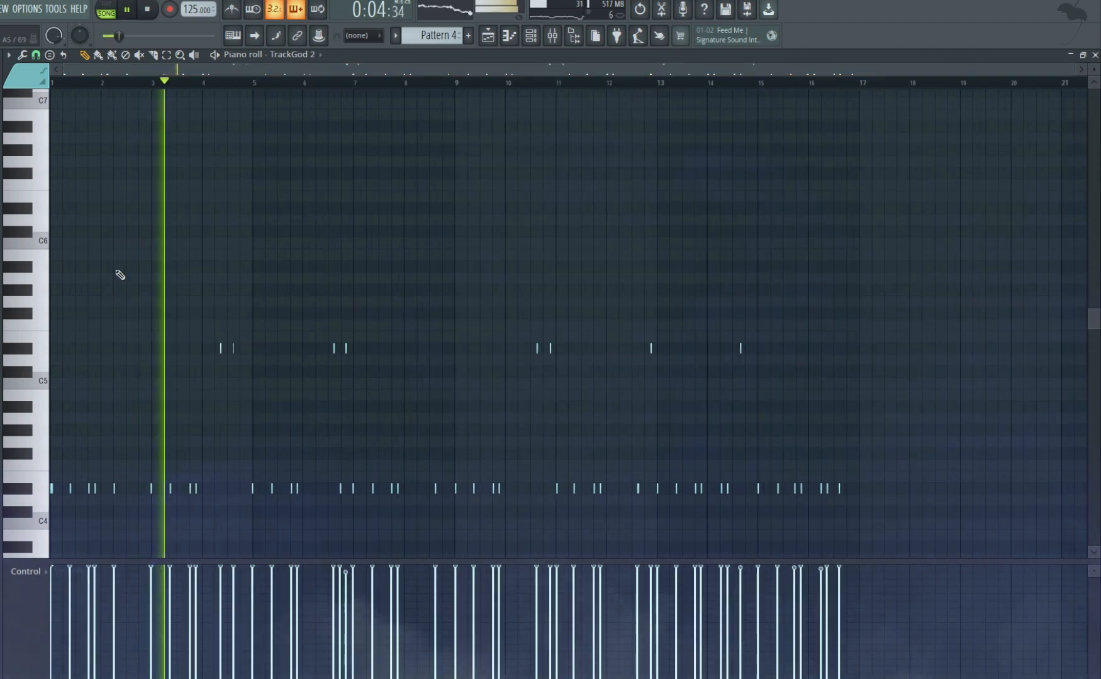
pyautogui.click(488, 35)
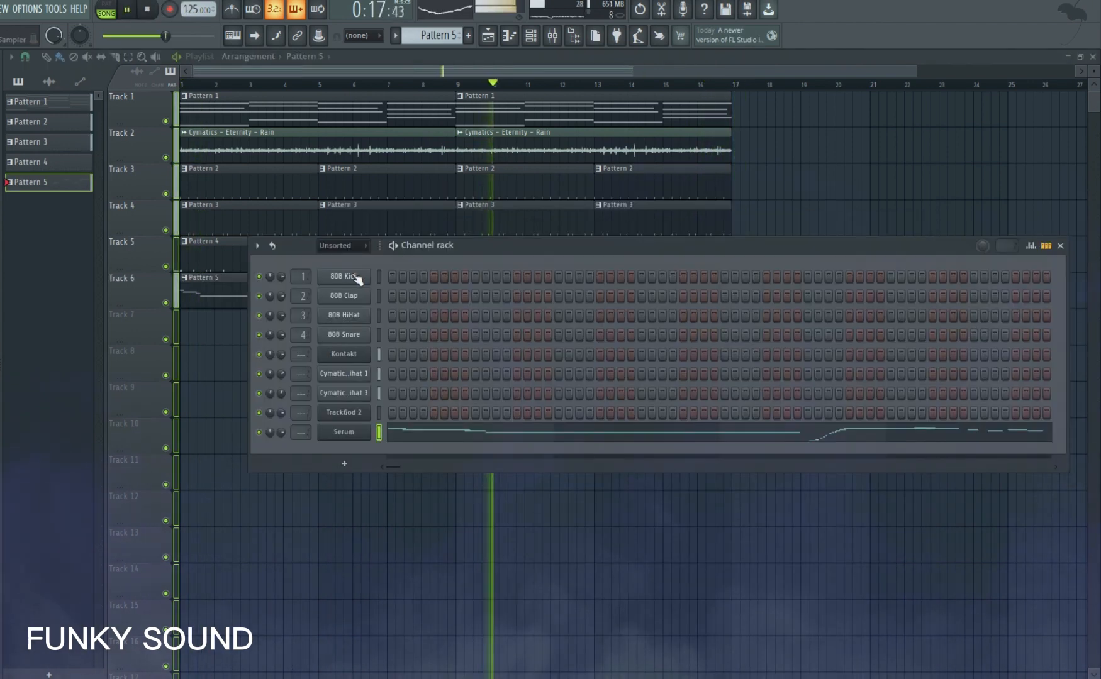
# Delete the unused 808 Kick, Clap, HiHat and Snare channels and set the channel rack filter to All.
pyautogui.rightClick(352, 277)
pyautogui.click(397, 413)
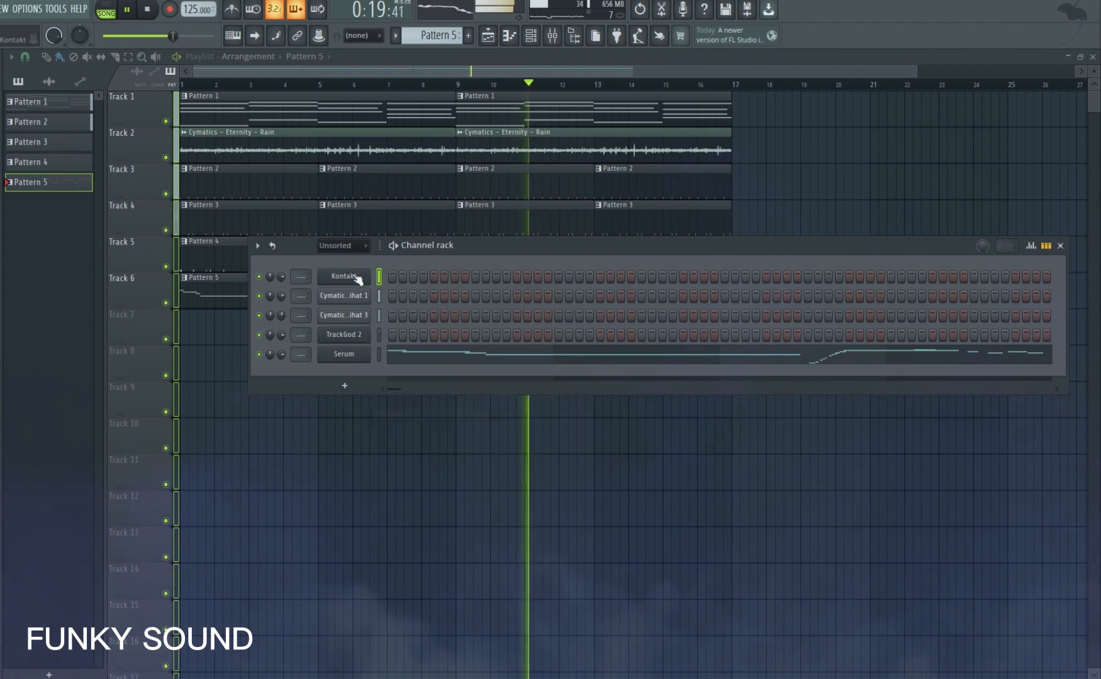
pyautogui.click(363, 245)
pyautogui.click(363, 258)
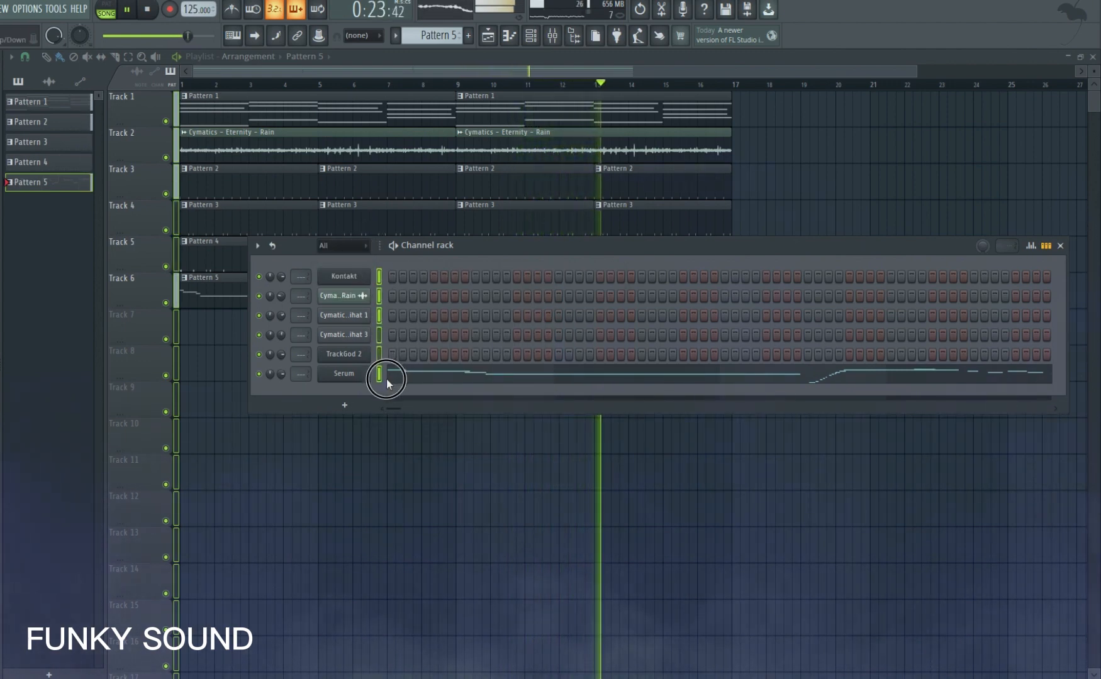
# Route all six channel rack channels to consecutive mixer tracks starting from Insert 1, and shift the mixer window slightly.
pyautogui.click(552, 36)
pyautogui.rightClick(254, 310)
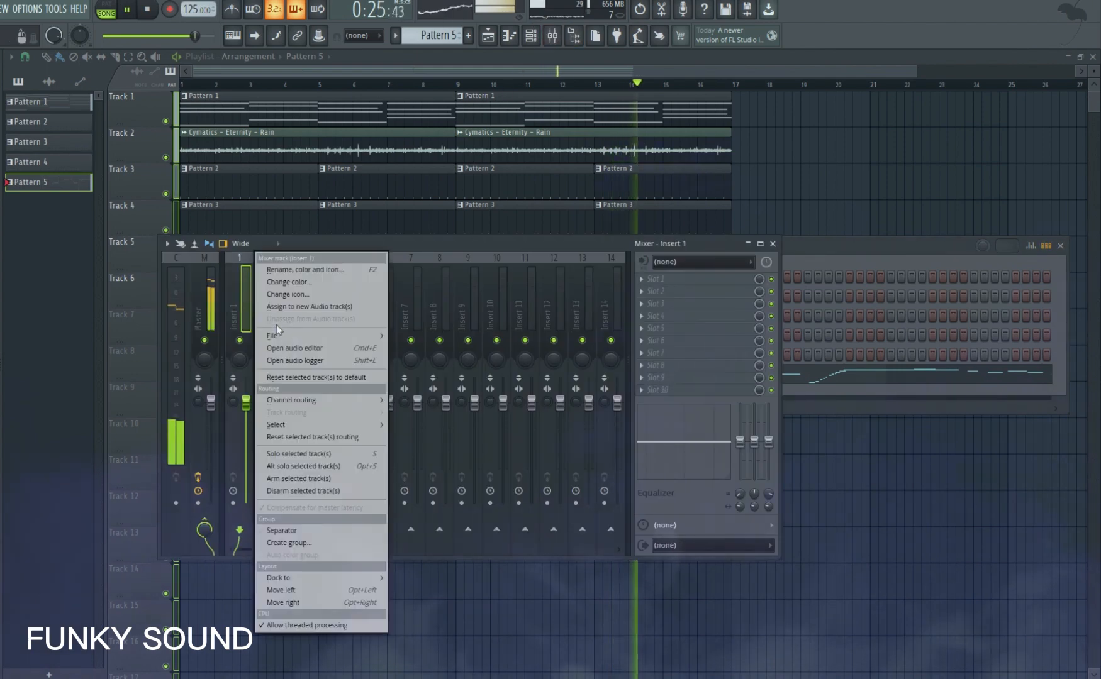
pyautogui.moveTo(372, 400)
pyautogui.click(428, 412)
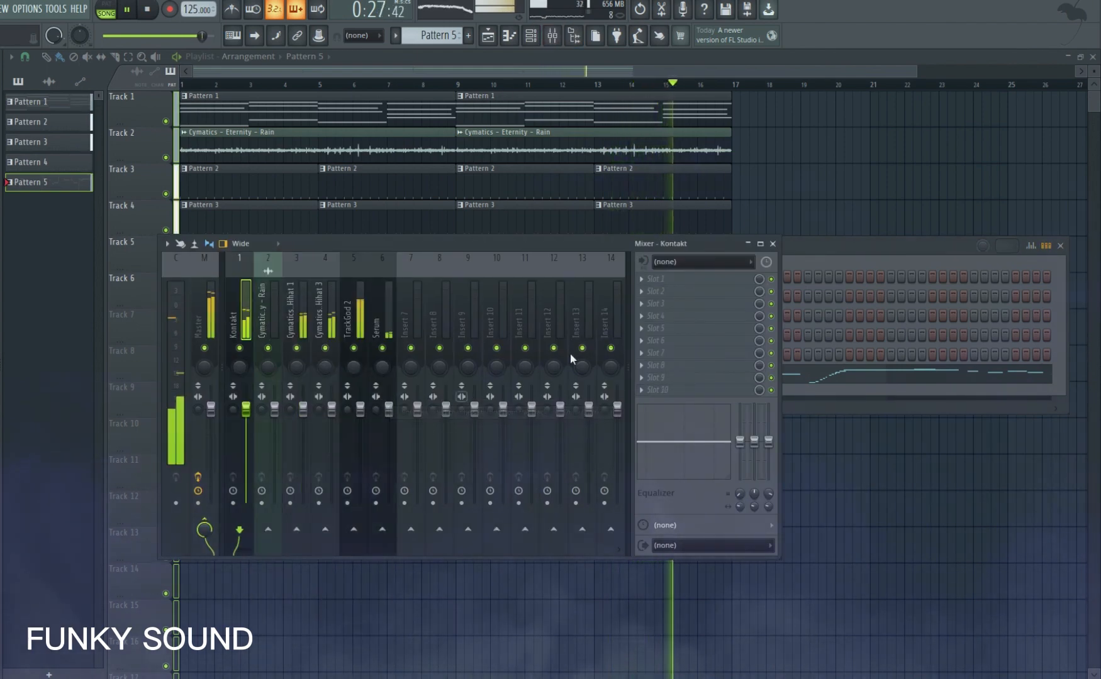
pyautogui.moveTo(548, 242); pyautogui.dragTo(613, 236)
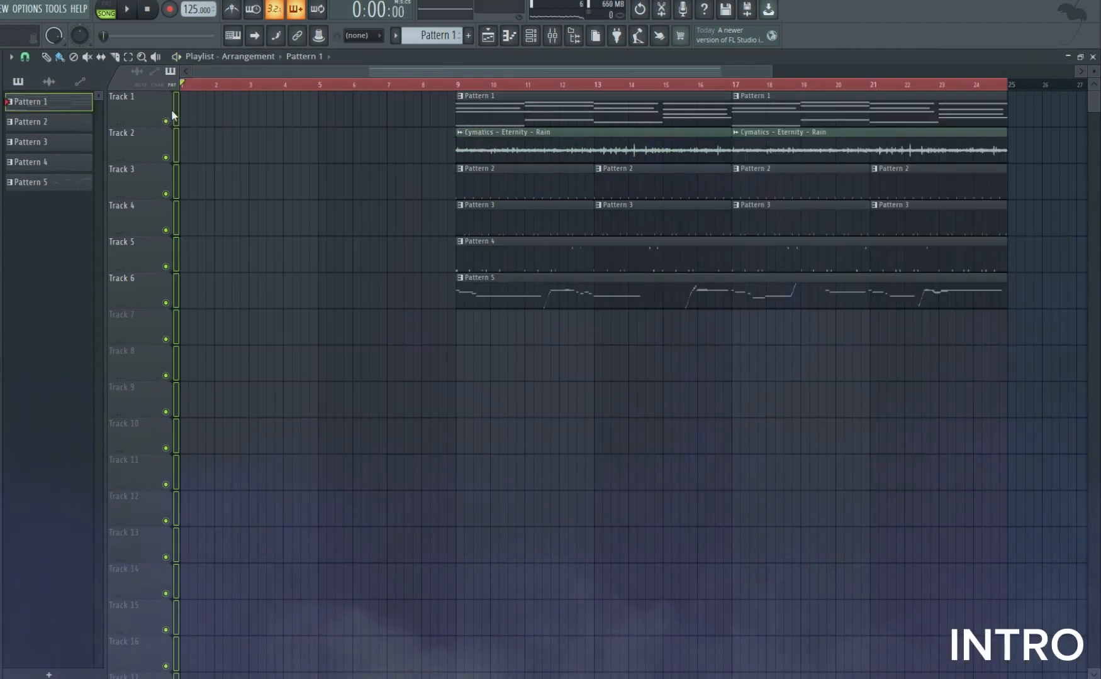
# Place a Pattern 1 clip on Track 1 and a rain clip on Track 2 at bar 1 for the intro, and start playback.
pyautogui.click(183, 111)
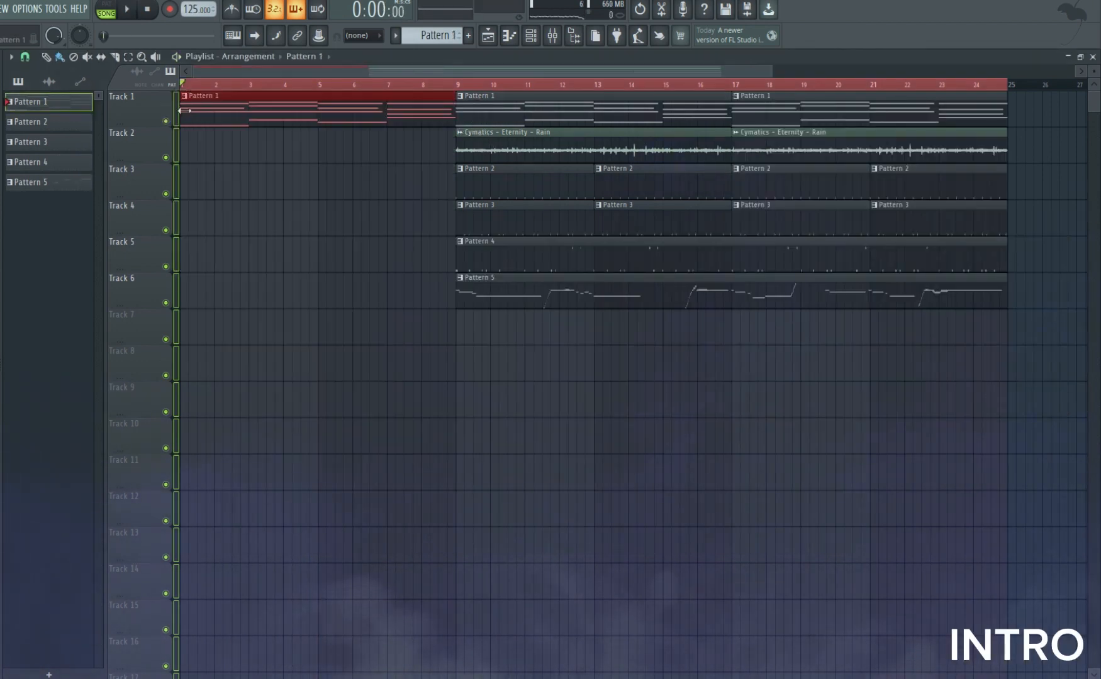
pyautogui.click(514, 149)
pyautogui.click(187, 144)
pyautogui.press('space')
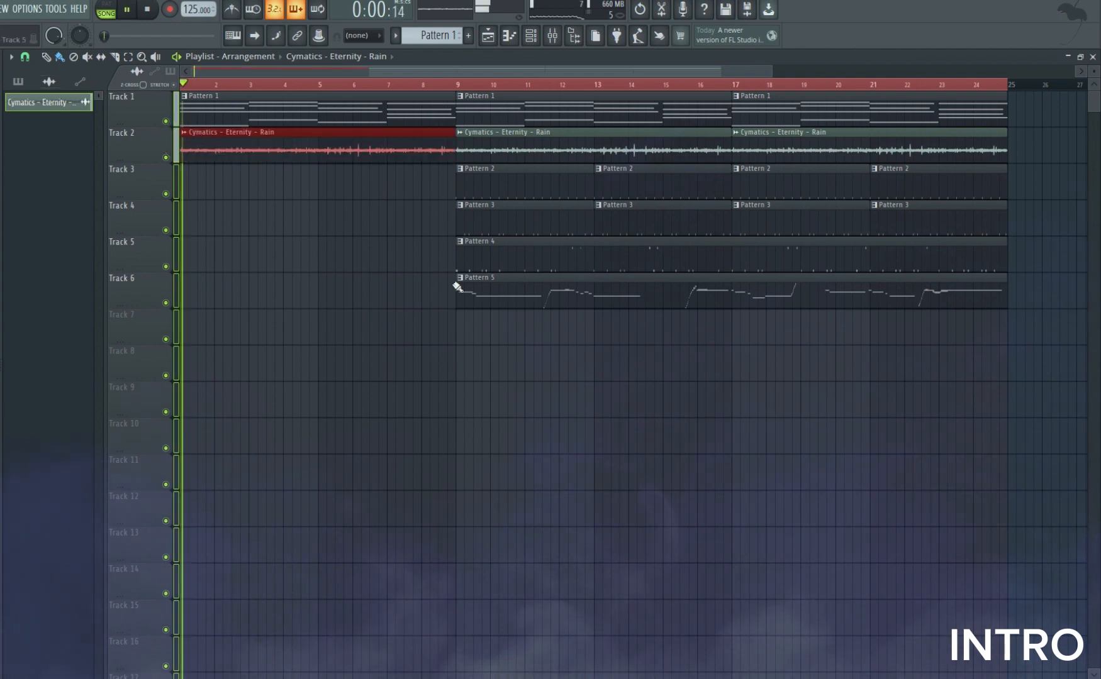
# Place a Pattern 5 clip at bar 1, shorten it to eight bars and position it on Track 6.
pyautogui.click(501, 320)
pyautogui.rightClick(533, 330)
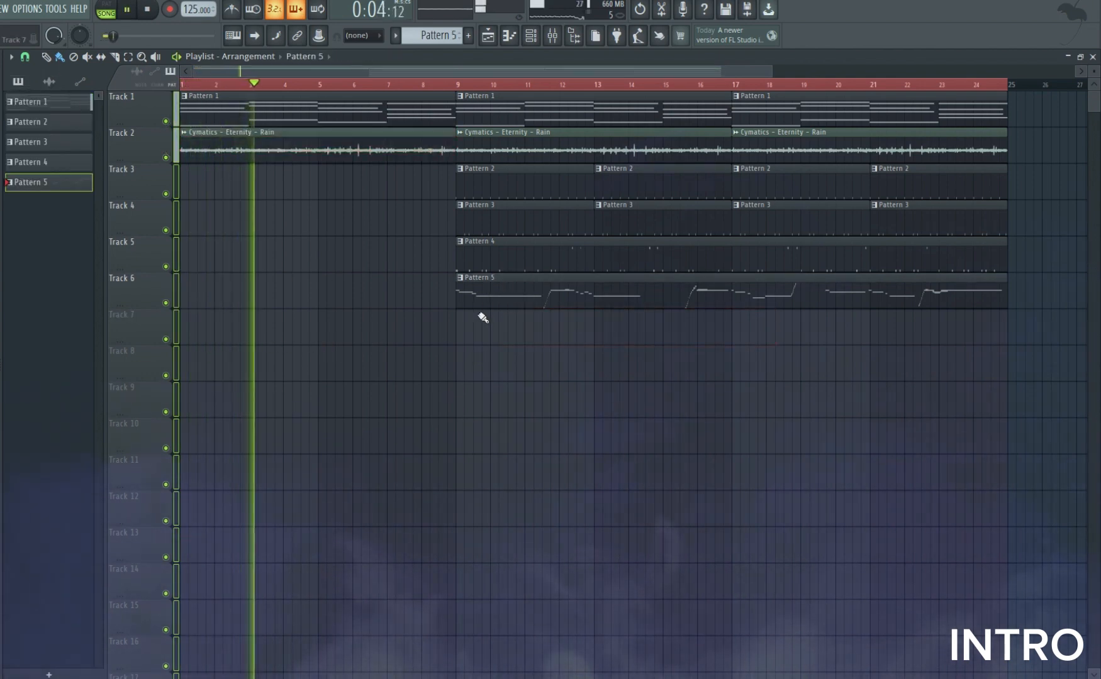
pyautogui.click(430, 374)
pyautogui.moveTo(431, 374); pyautogui.dragTo(275, 369)
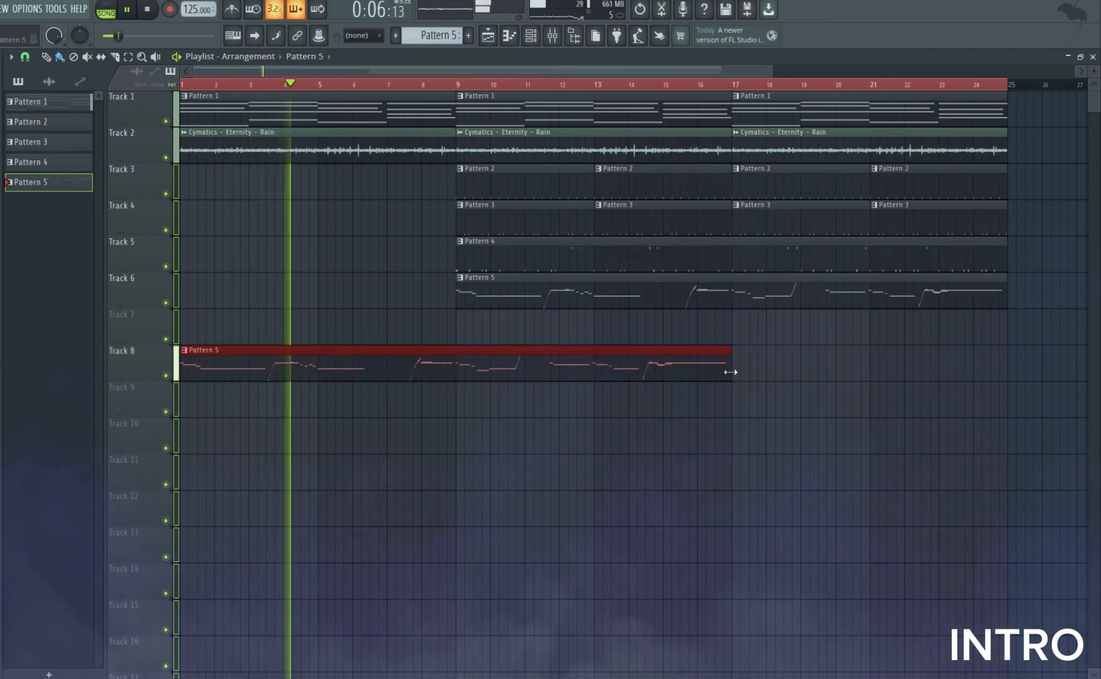
pyautogui.moveTo(730, 374); pyautogui.dragTo(451, 376)
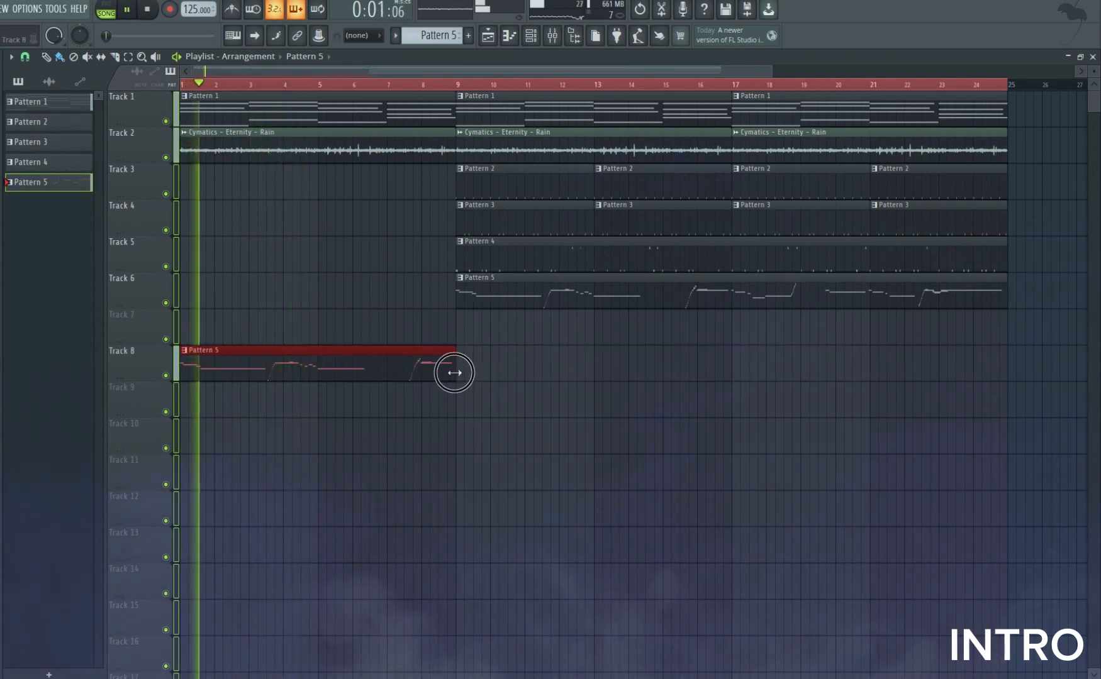
pyautogui.moveTo(325, 365); pyautogui.dragTo(293, 299)
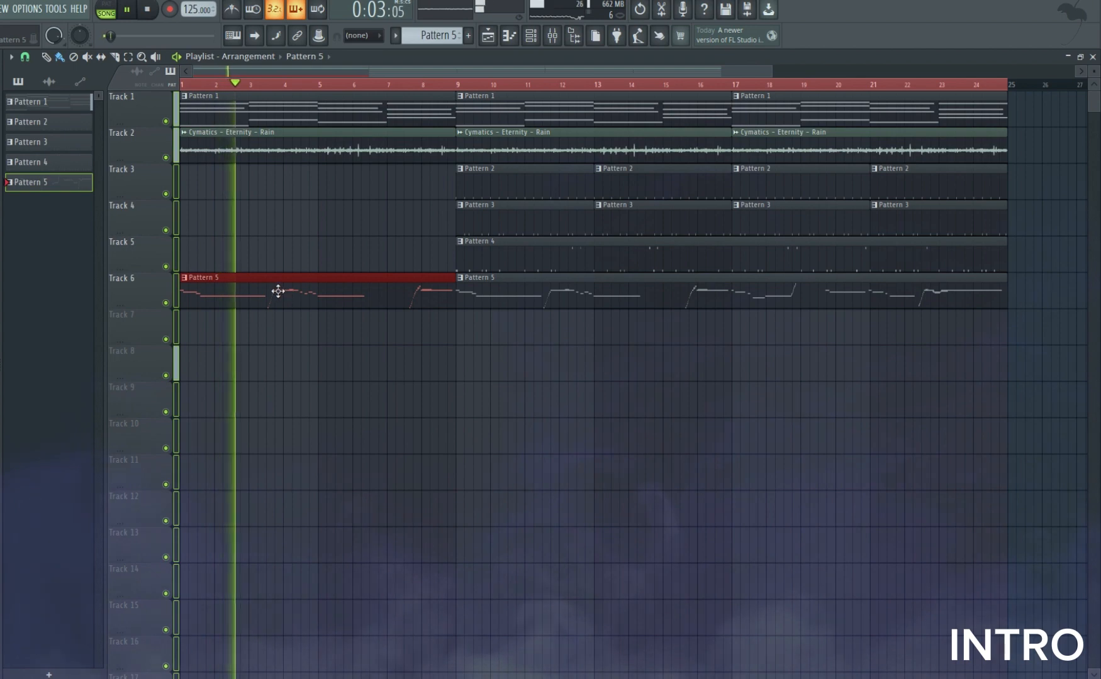
# Add Fruity Chorus to the first effect slot of the Serum mixer track, and close the mixer and effect windows.
pyautogui.click(530, 36)
pyautogui.click(539, 38)
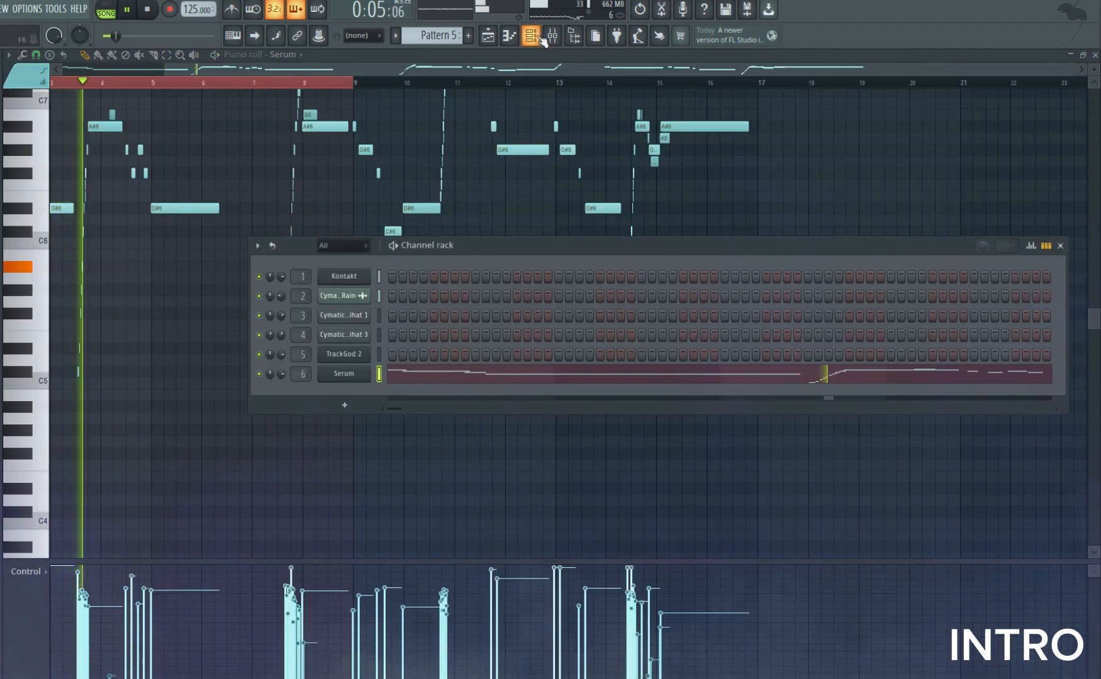
pyautogui.click(492, 36)
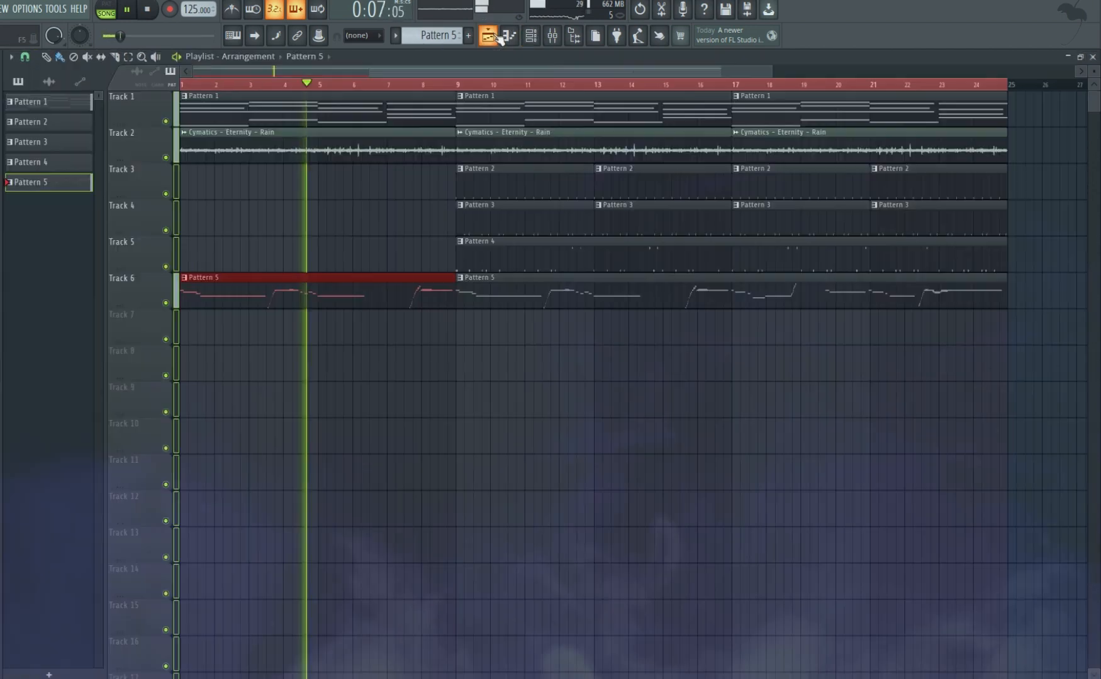
pyautogui.click(552, 36)
pyautogui.click(442, 312)
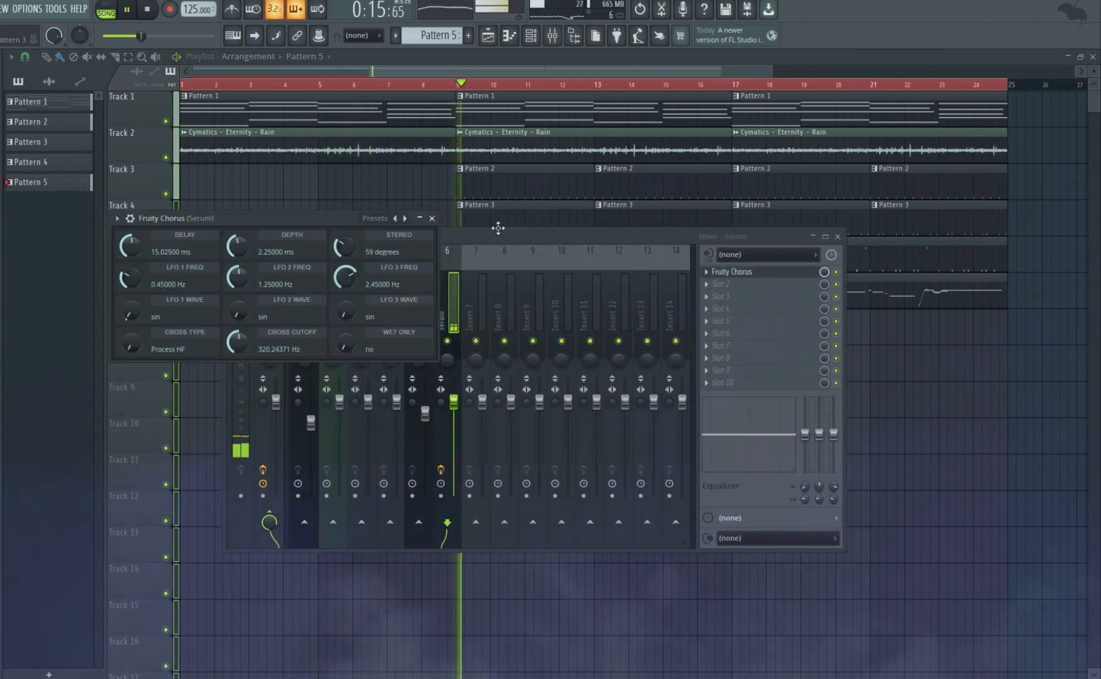
pyautogui.click(838, 236)
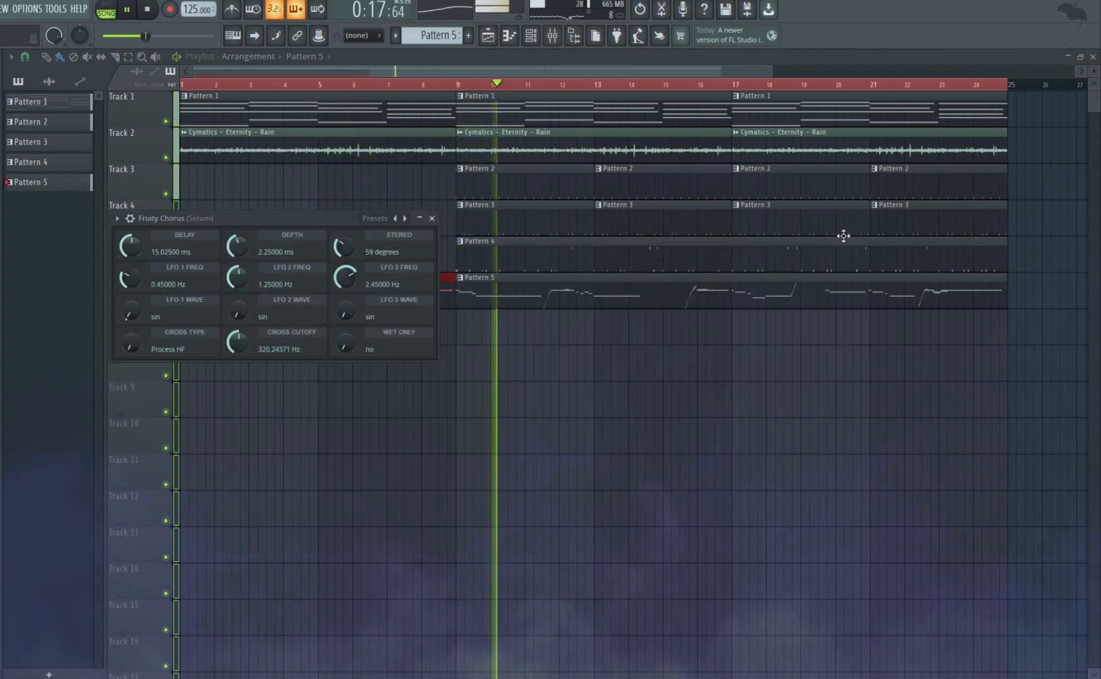
pyautogui.click(431, 218)
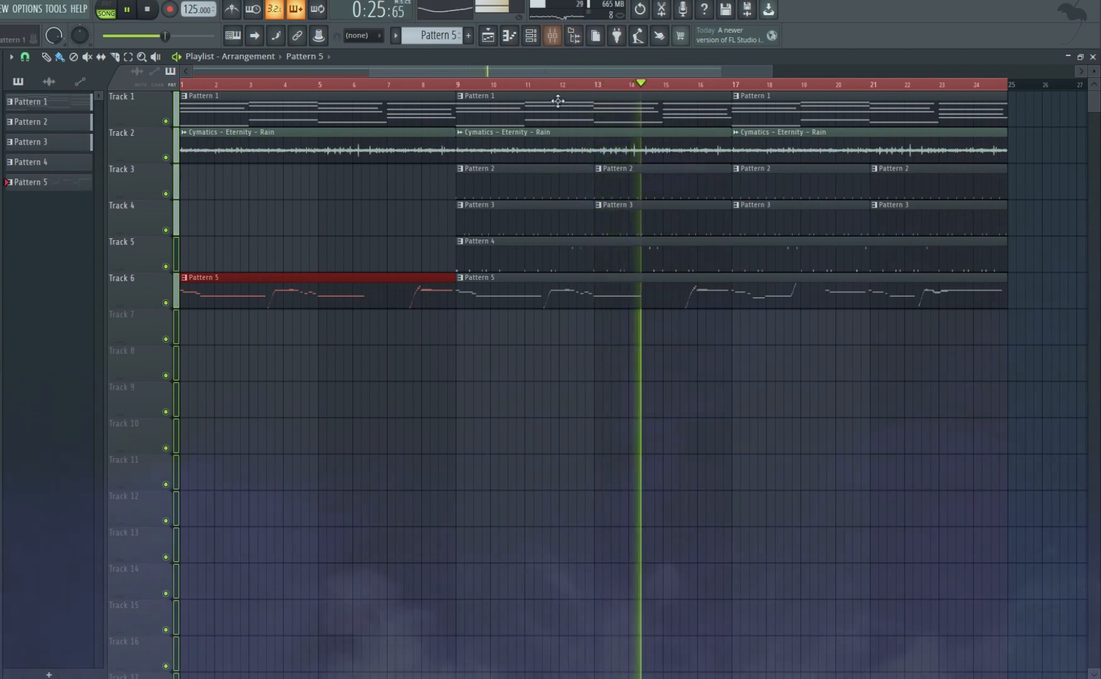
# Load Spacey Strings as layer B of the Analog Dreams instrument in Kontakt, and close the plugin and channel rack windows.
pyautogui.click(531, 36)
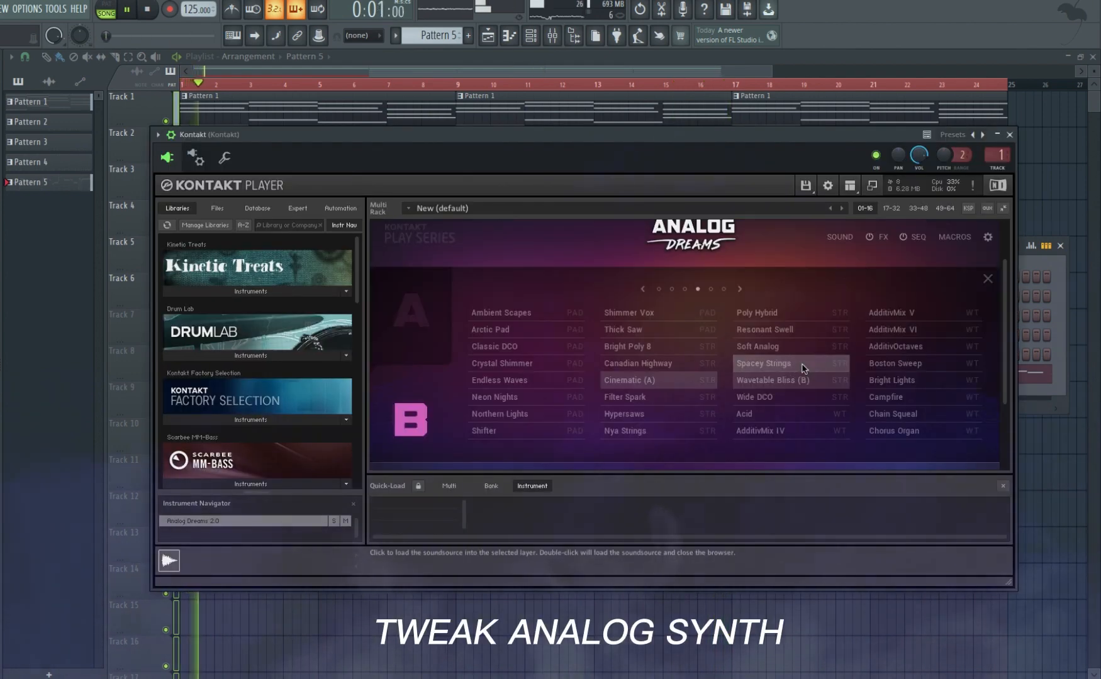
pyautogui.click(802, 368)
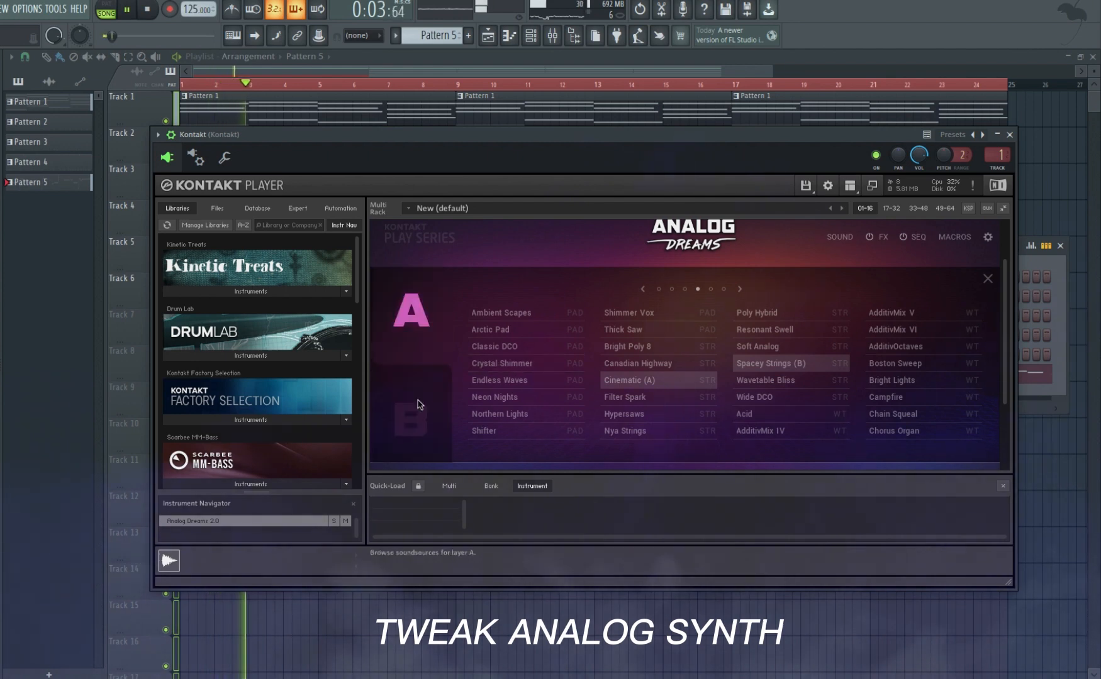
pyautogui.click(411, 338)
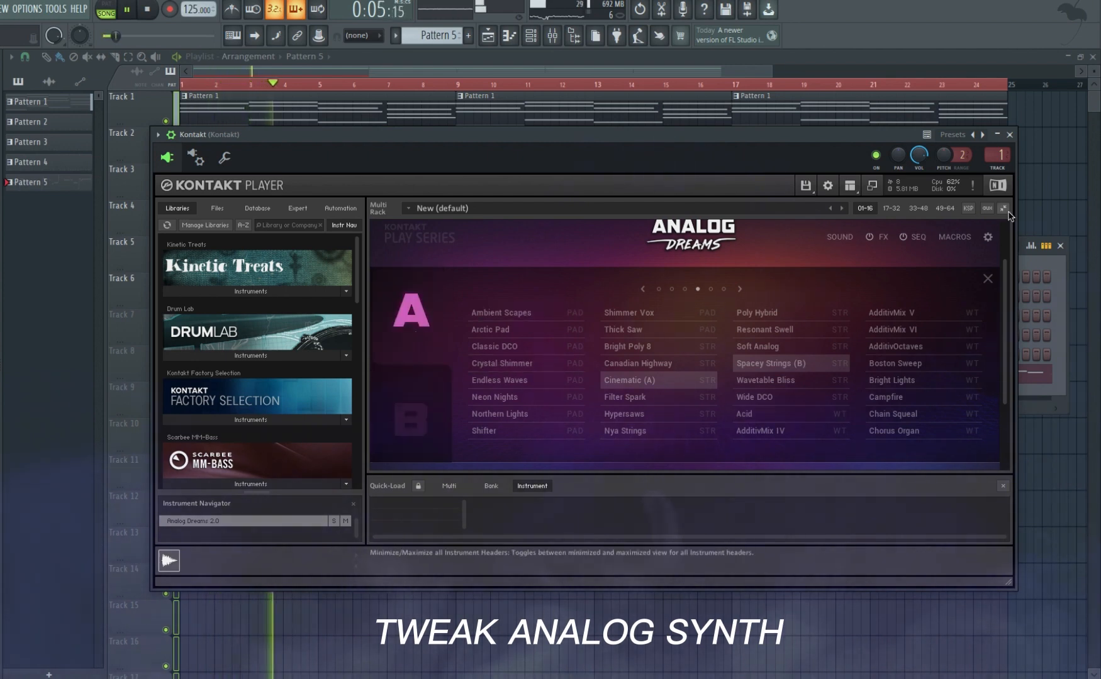
pyautogui.click(985, 281)
pyautogui.click(947, 238)
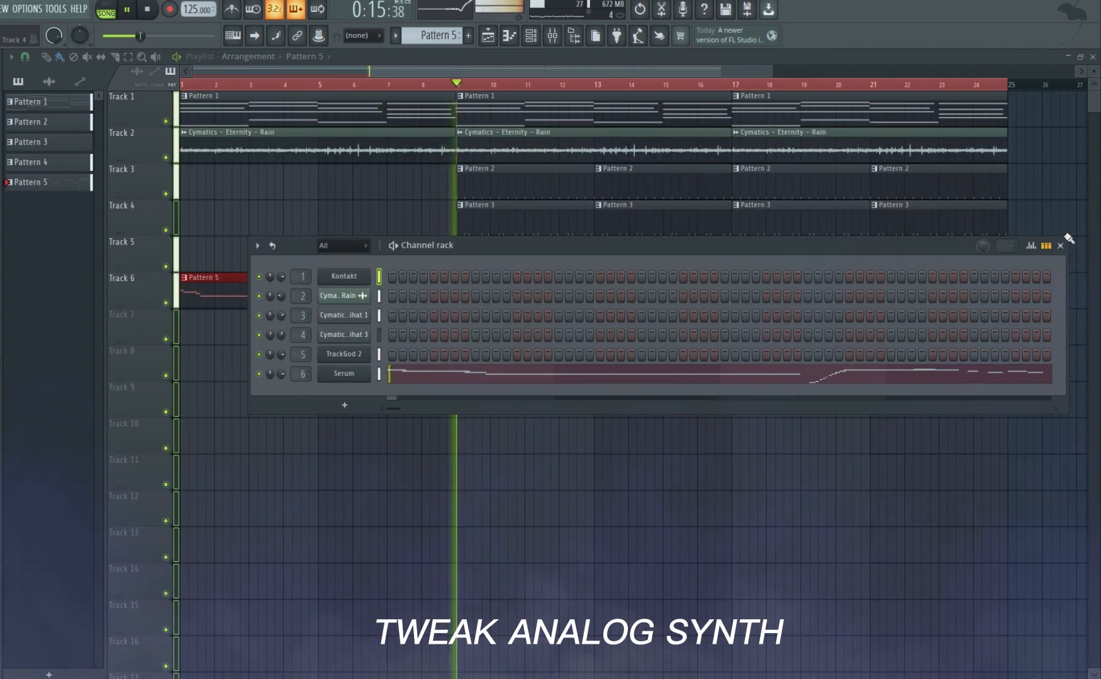
pyautogui.click(1061, 245)
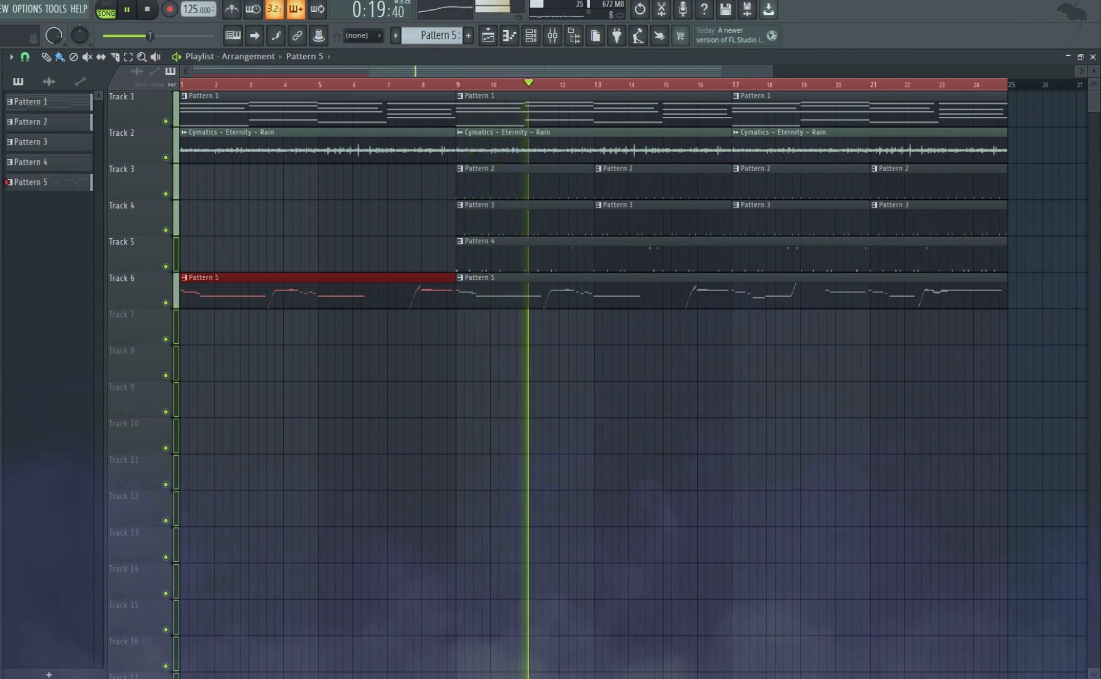
# Save the project and play the song.
pyautogui.click(1, 8)
pyautogui.click(31, 69)
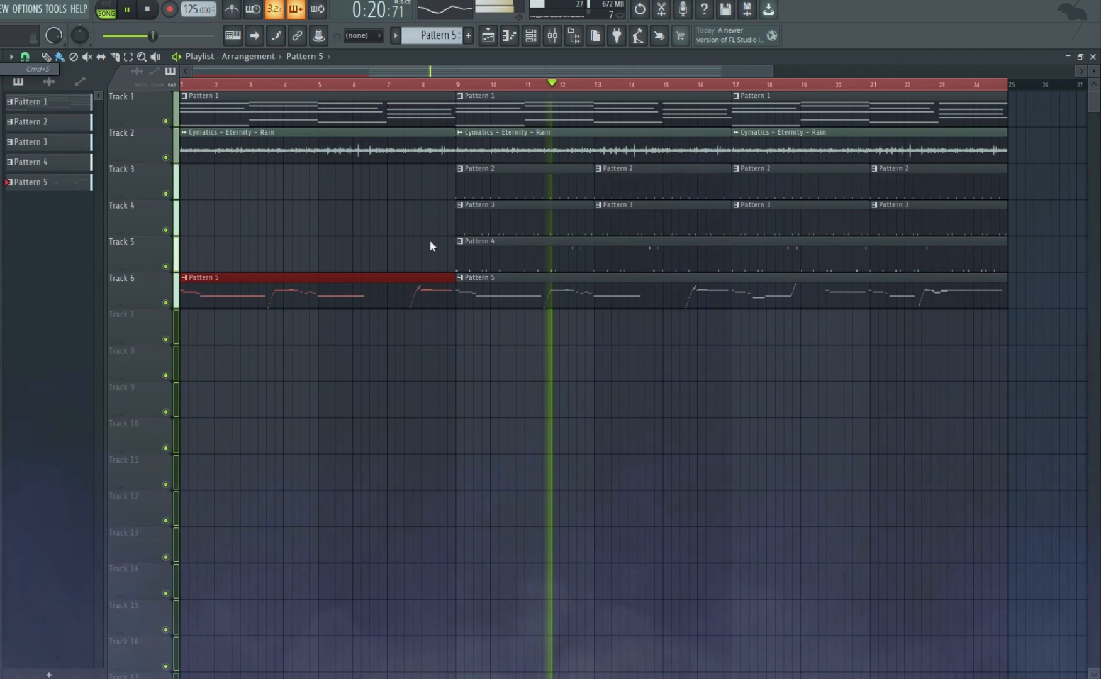
pyautogui.press('space')
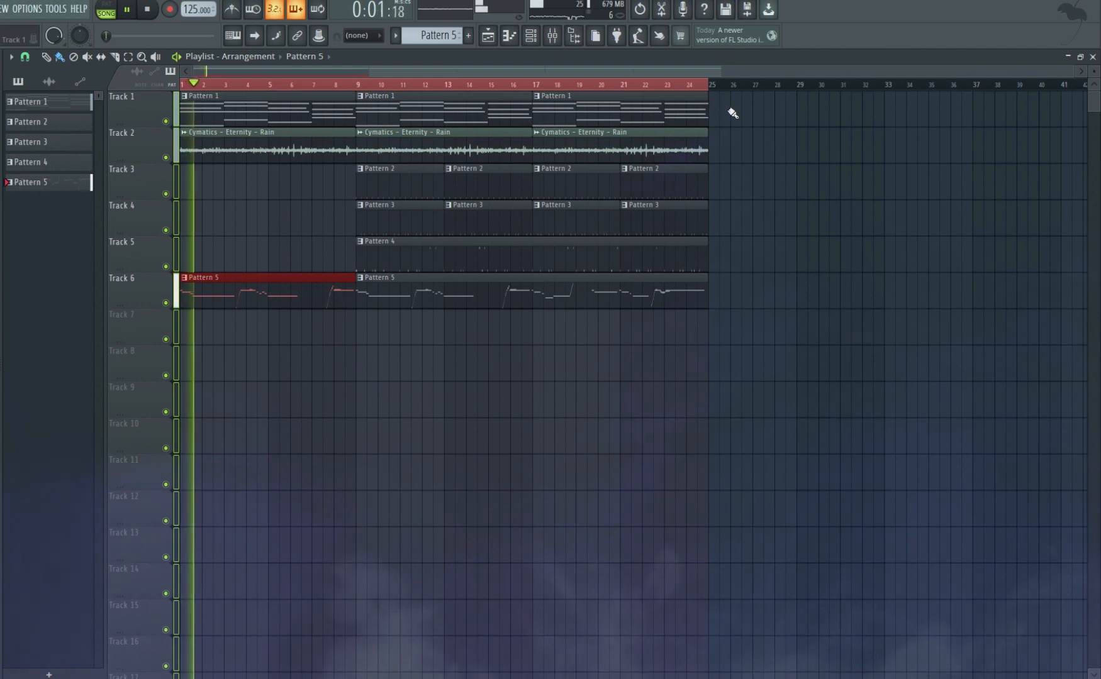
# Copy the Pattern 1, rain, Pattern 2 and Pattern 3 clips of bars 17 to 24 and the Pattern 4 and 5 clips to bar 25.
pyautogui.moveTo(727, 193); pyautogui.dragTo(539, 239)
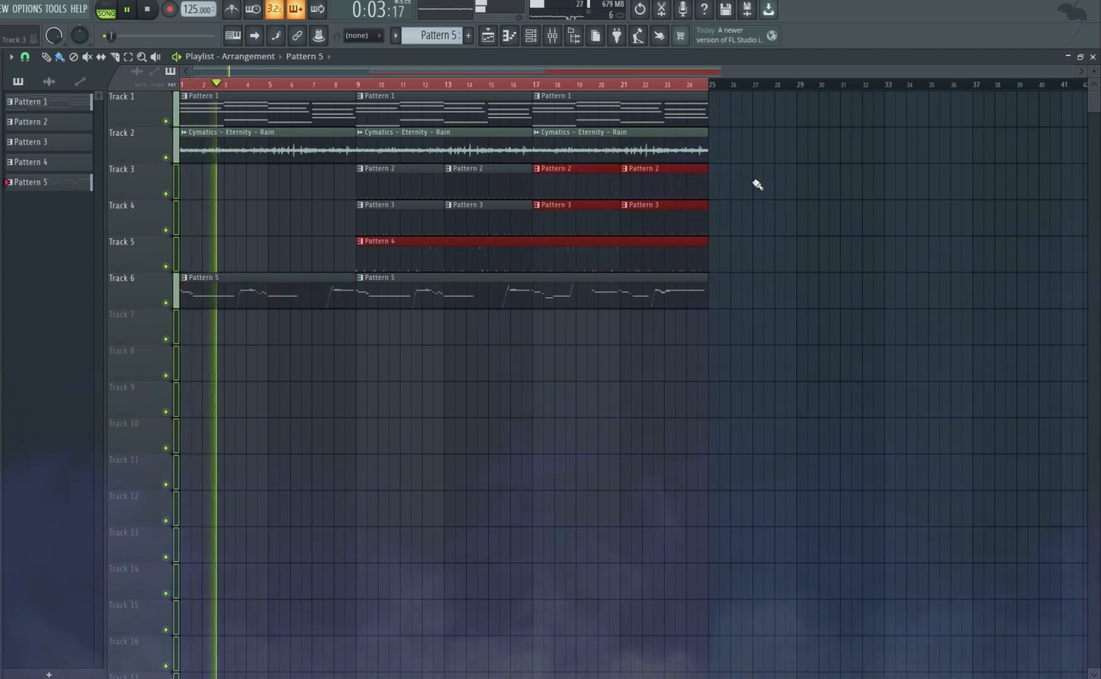
pyautogui.moveTo(747, 165); pyautogui.dragTo(563, 211)
pyautogui.moveTo(742, 94); pyautogui.dragTo(535, 301)
pyautogui.moveTo(662, 122); pyautogui.dragTo(919, 143)
pyautogui.click(926, 393)
pyautogui.moveTo(859, 92); pyautogui.dragTo(862, 236)
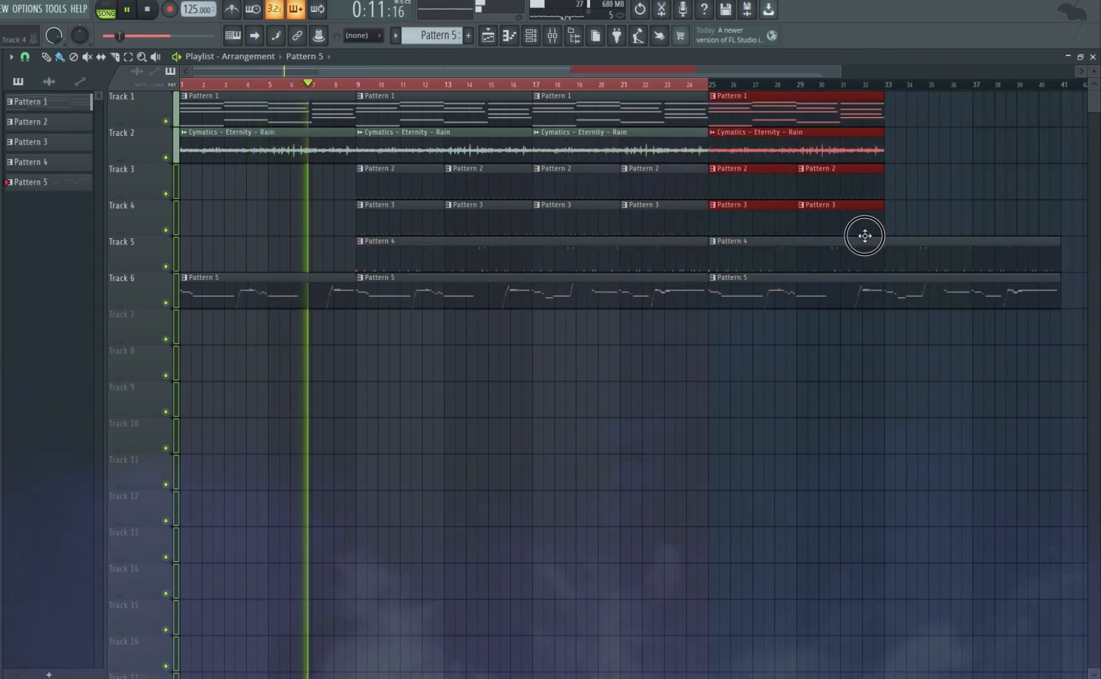
# Trim the copied Pattern 4 and Pattern 5 clips to end at bar 33 and extend the timeline selection to that point.
pyautogui.moveTo(1060, 258); pyautogui.dragTo(887, 259)
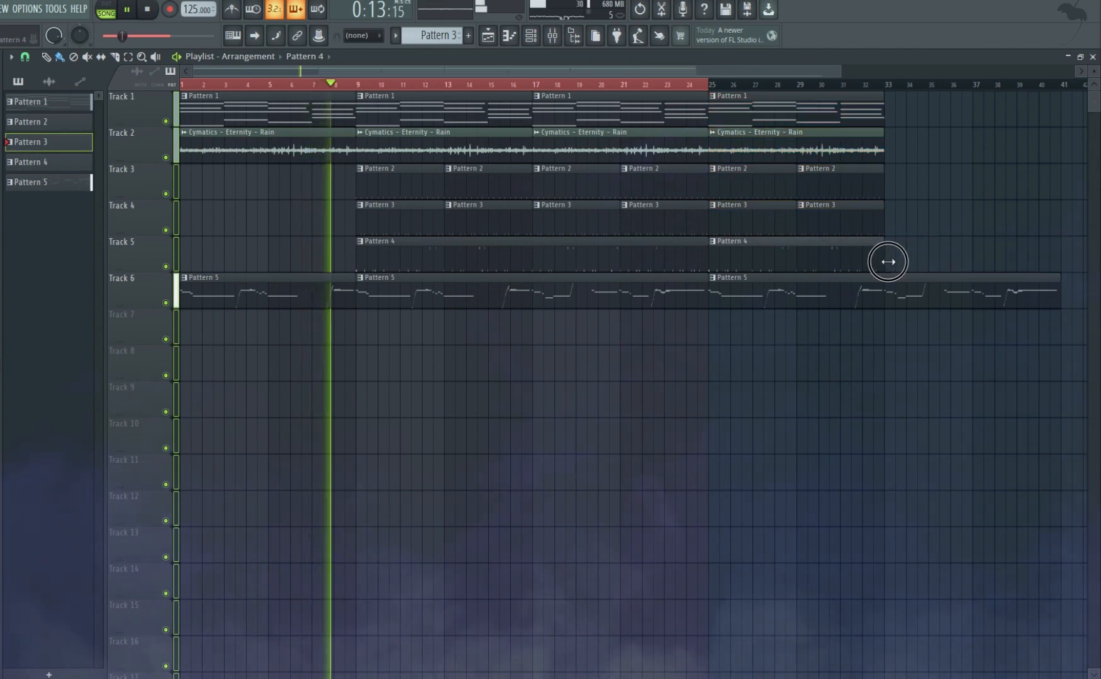
pyautogui.moveTo(1060, 297); pyautogui.dragTo(880, 297)
pyautogui.moveTo(894, 263); pyautogui.dragTo(881, 261)
pyautogui.moveTo(710, 83); pyautogui.dragTo(879, 99)
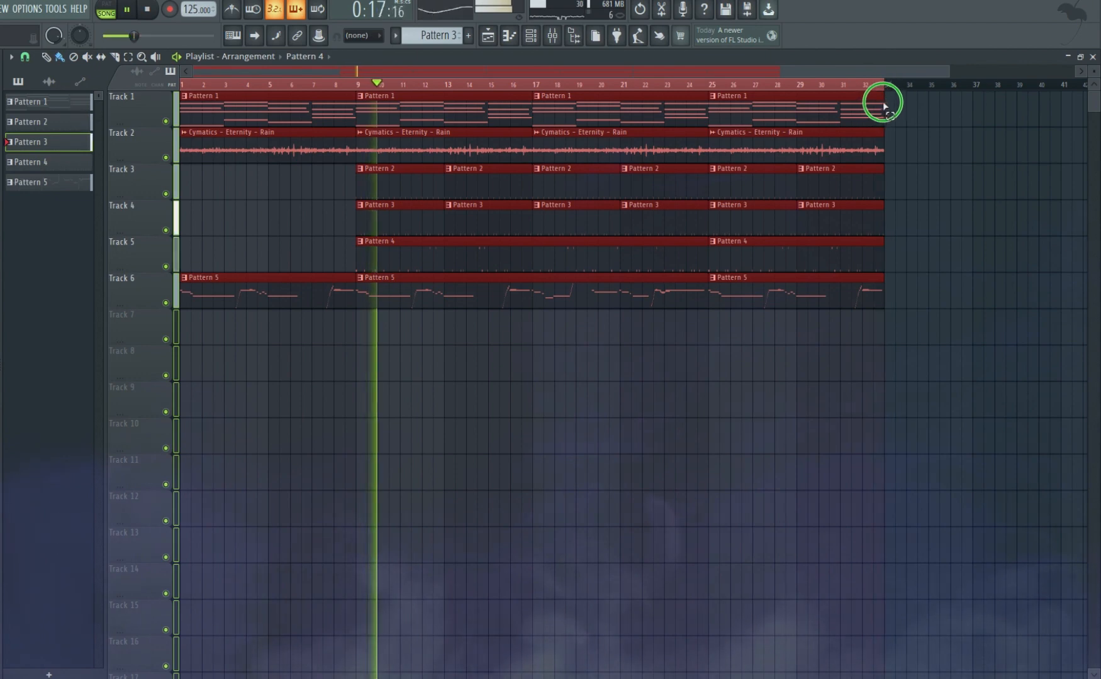
# Play from around bar 24 and delete the rain, Pattern 2 and Pattern 3 clips from bars 25 to 32.
pyautogui.click(692, 84)
pyautogui.rightClick(948, 217)
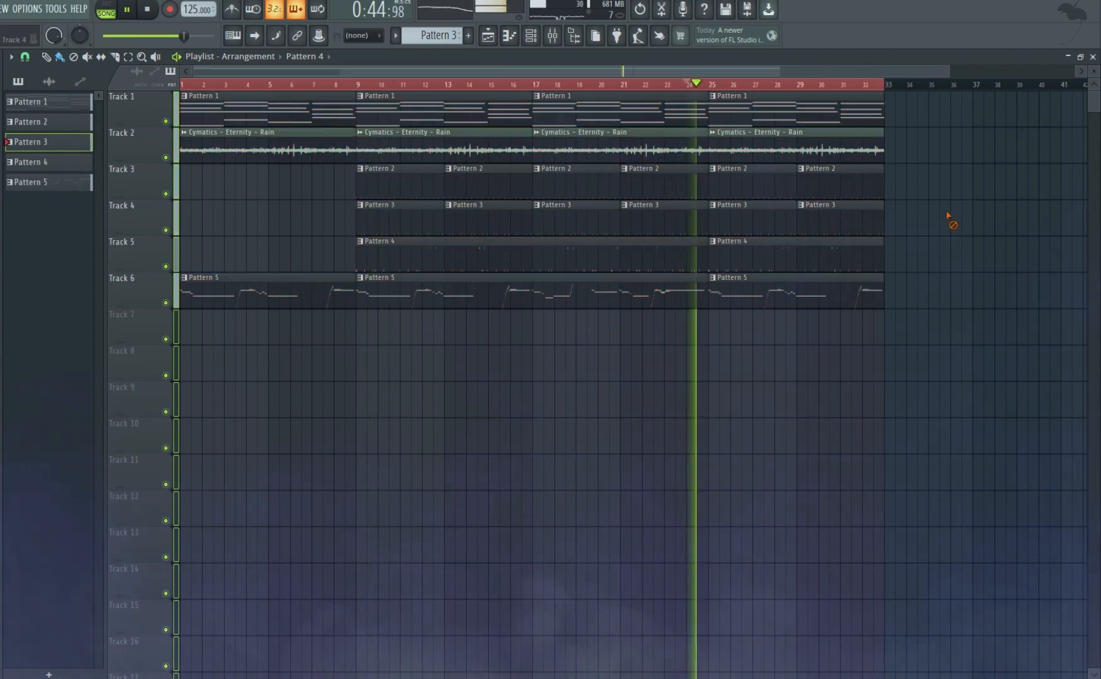
pyautogui.rightClick(822, 152)
pyautogui.rightClick(788, 226)
pyautogui.rightClick(818, 220)
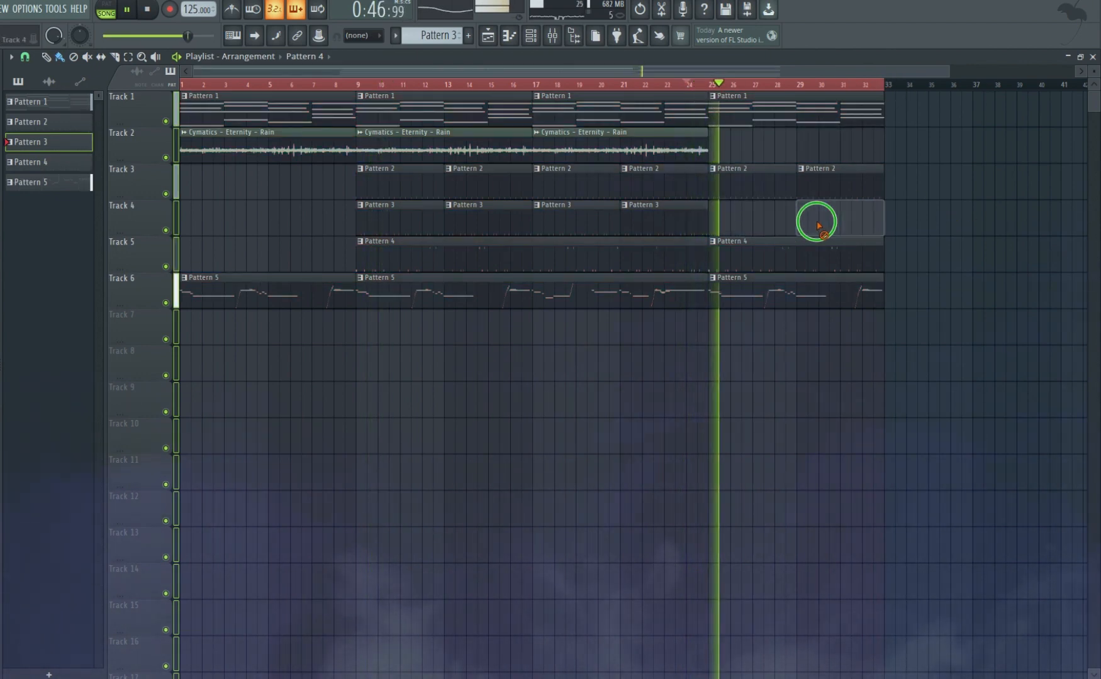
pyautogui.rightClick(737, 177)
pyautogui.rightClick(811, 185)
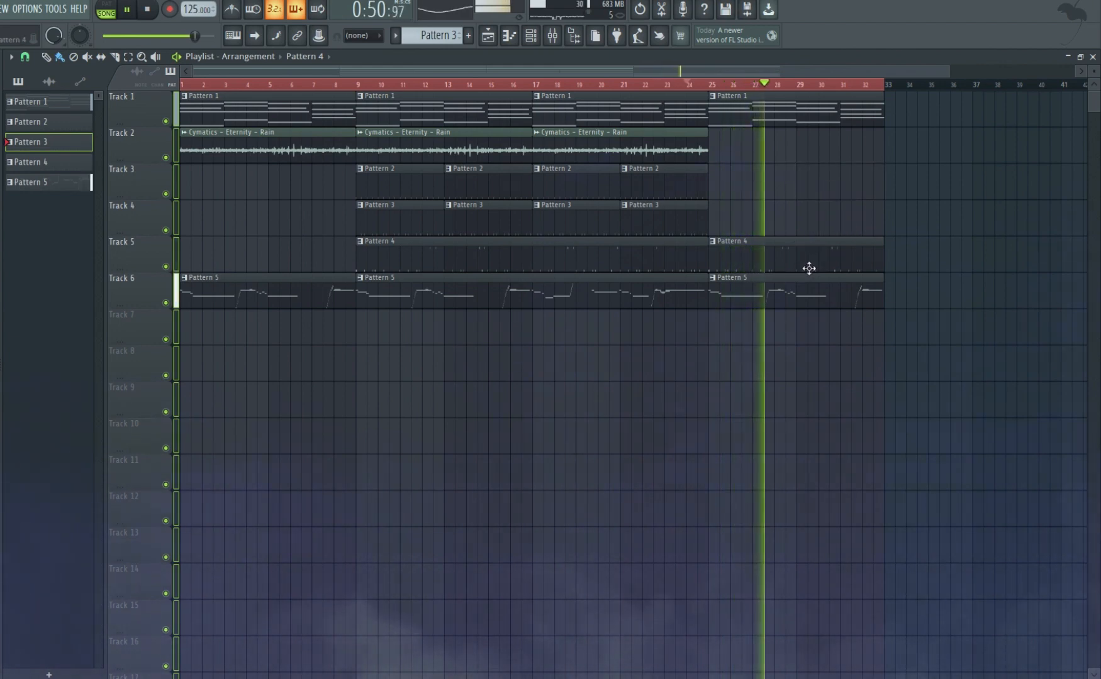
# Duplicate the Pattern 1, Pattern 4 and Pattern 5 clips of bars 25 to 32 to bar 33.
pyautogui.moveTo(969, 380); pyautogui.dragTo(742, 98)
pyautogui.click(946, 205)
pyautogui.moveTo(899, 342); pyautogui.dragTo(914, 109)
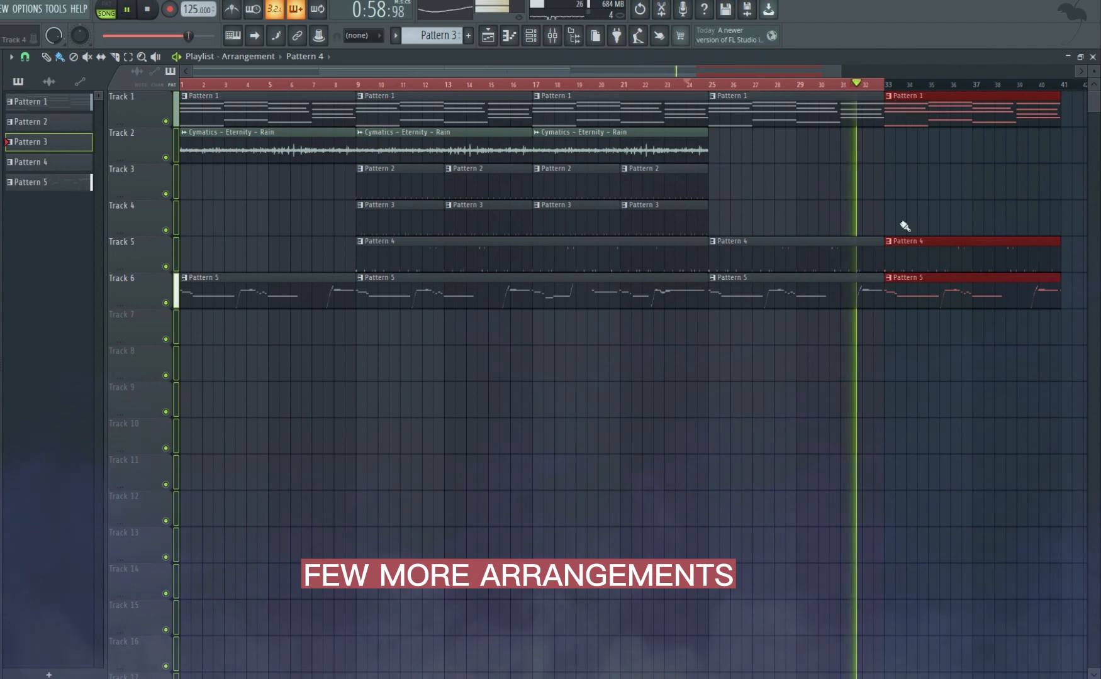
pyautogui.click(794, 458)
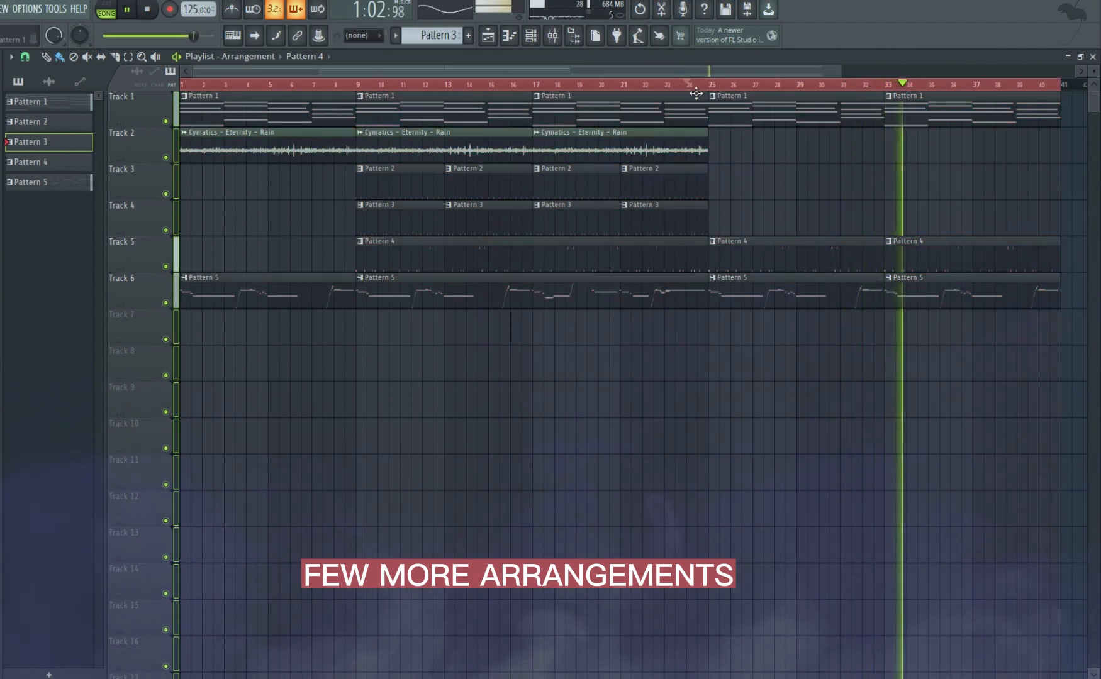
# Slice the long Pattern 5 clip on Track 6 and Pattern 4 clip on Track 5 at bar 17.
pyautogui.moveTo(709, 68); pyautogui.dragTo(881, 72)
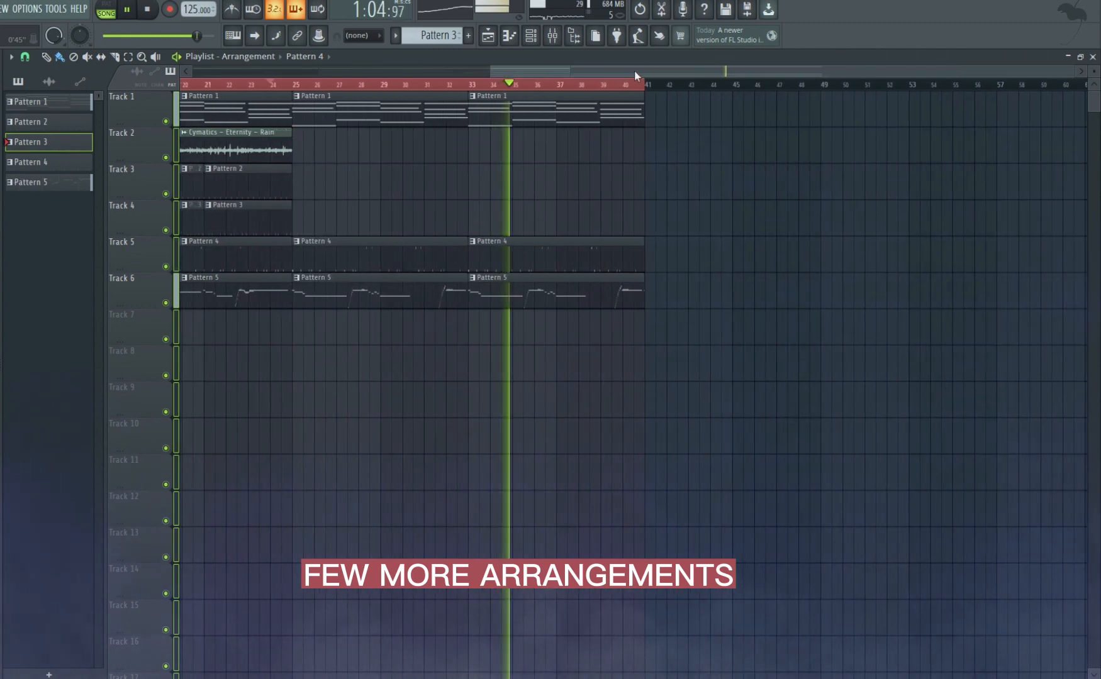
pyautogui.moveTo(634, 70); pyautogui.dragTo(196, 95)
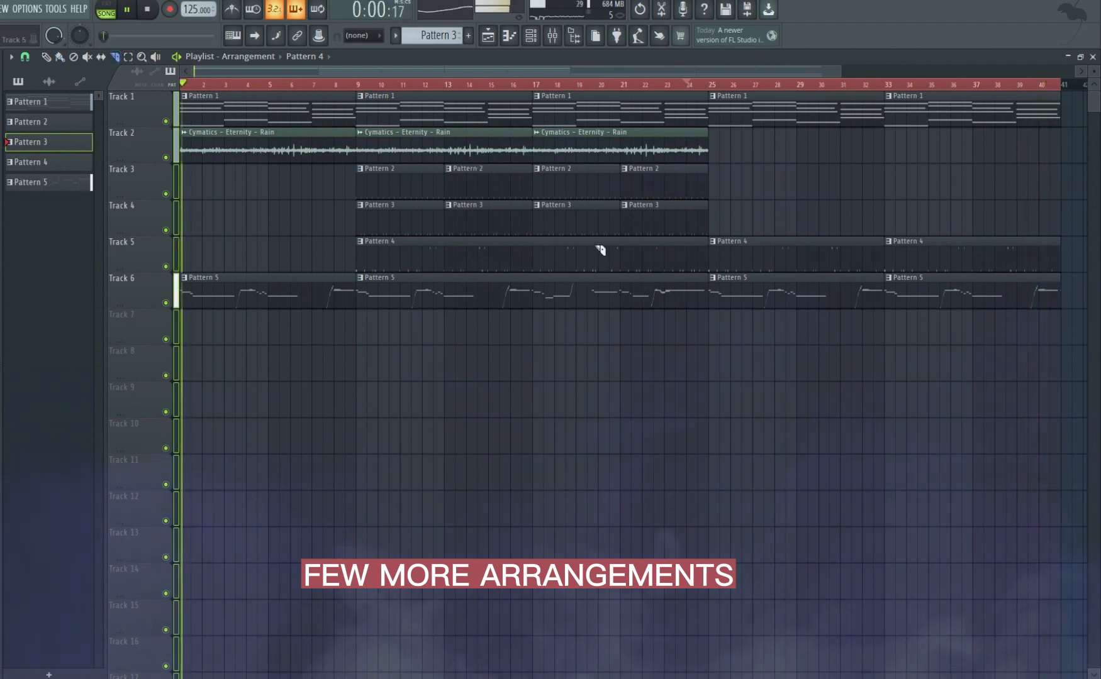
pyautogui.moveTo(532, 275); pyautogui.dragTo(534, 343)
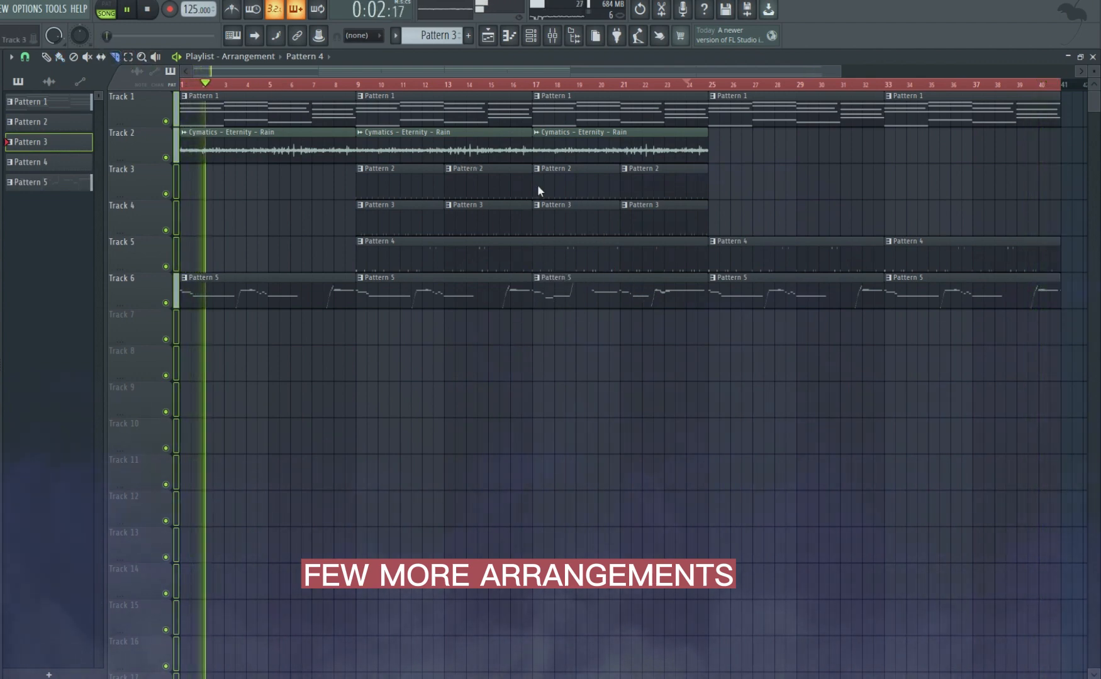
pyautogui.moveTo(532, 234); pyautogui.dragTo(533, 286)
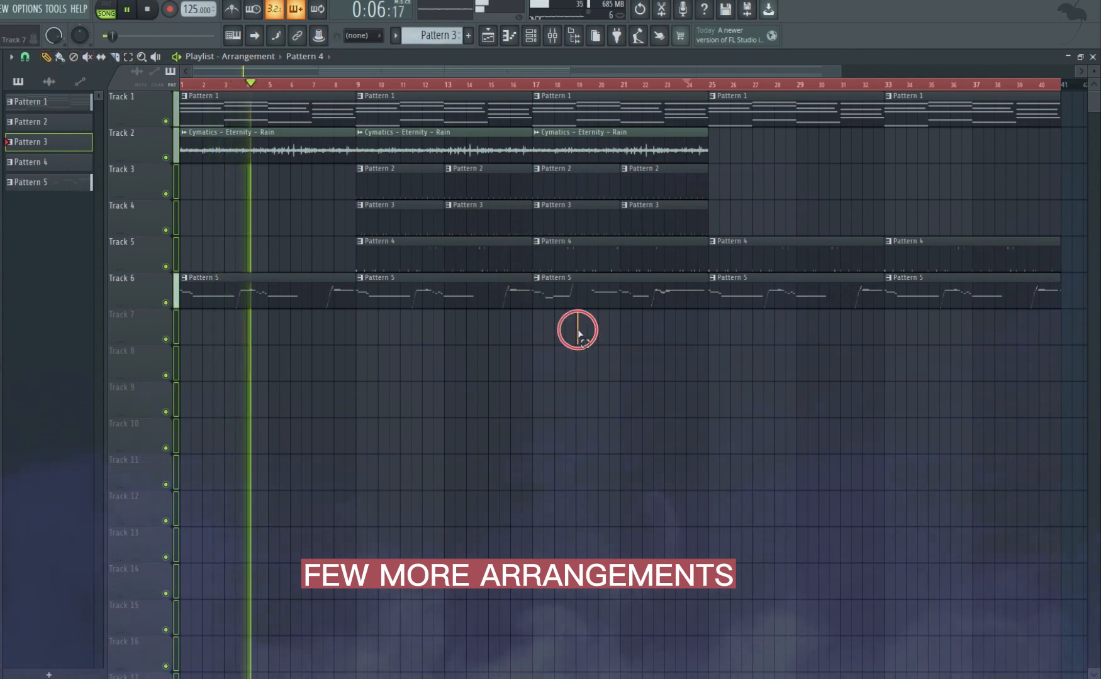
# Move the clips of bars 17 to 24 on all six tracks to bar 41.
pyautogui.moveTo(576, 339); pyautogui.dragTo(1044, 112)
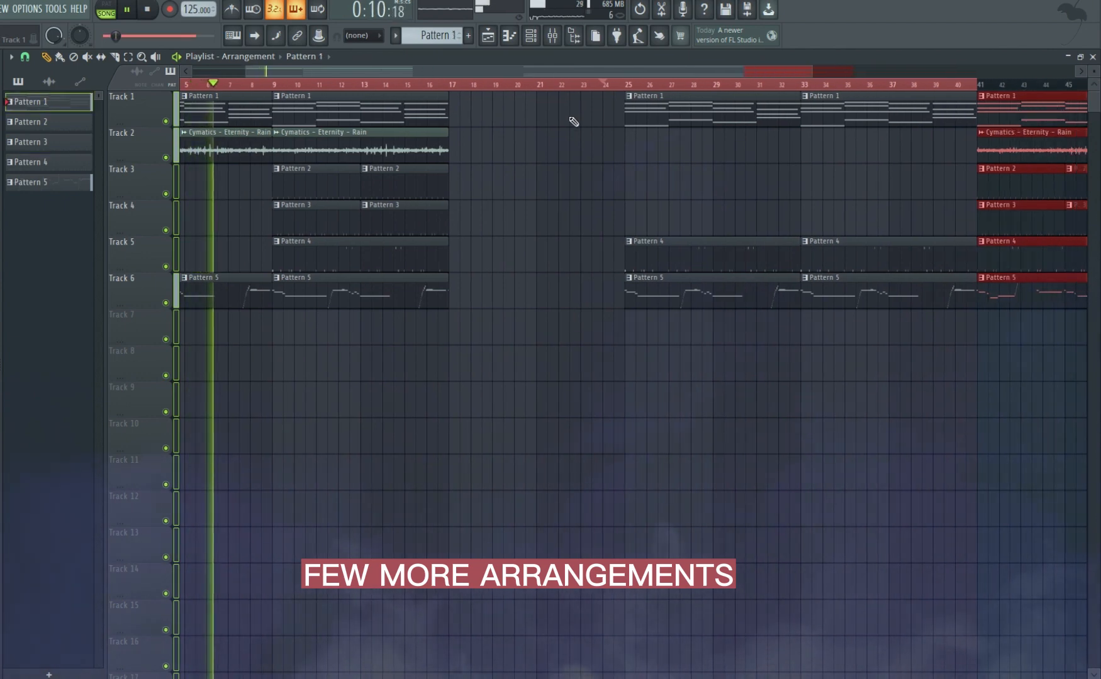
# Select all clips of bars 25 to 48 on the six tracks and move them to start at bar 17.
pyautogui.moveTo(573, 118); pyautogui.dragTo(1049, 339)
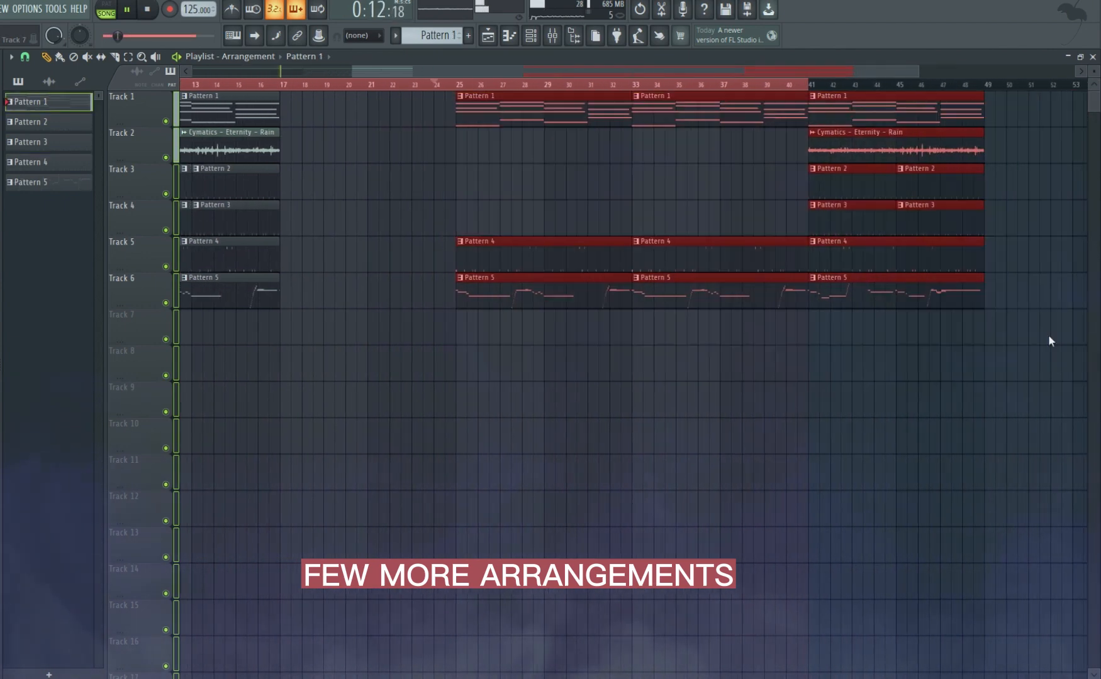
pyautogui.moveTo(764, 120); pyautogui.dragTo(568, 99)
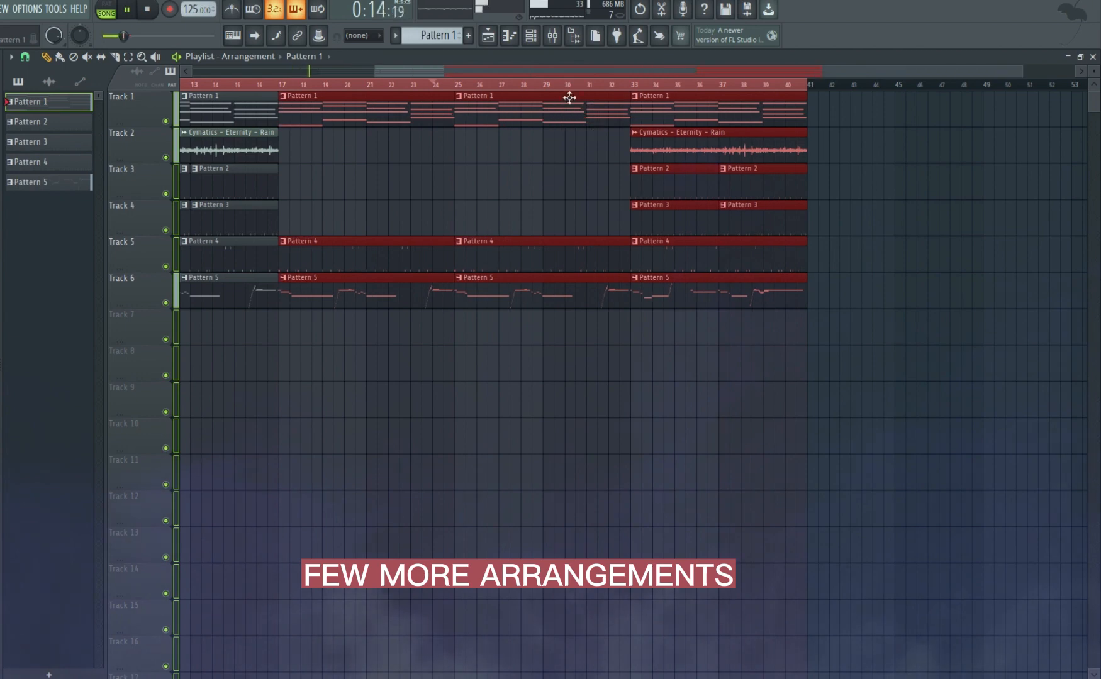
pyautogui.click(542, 66)
pyautogui.moveTo(417, 70); pyautogui.dragTo(139, 76)
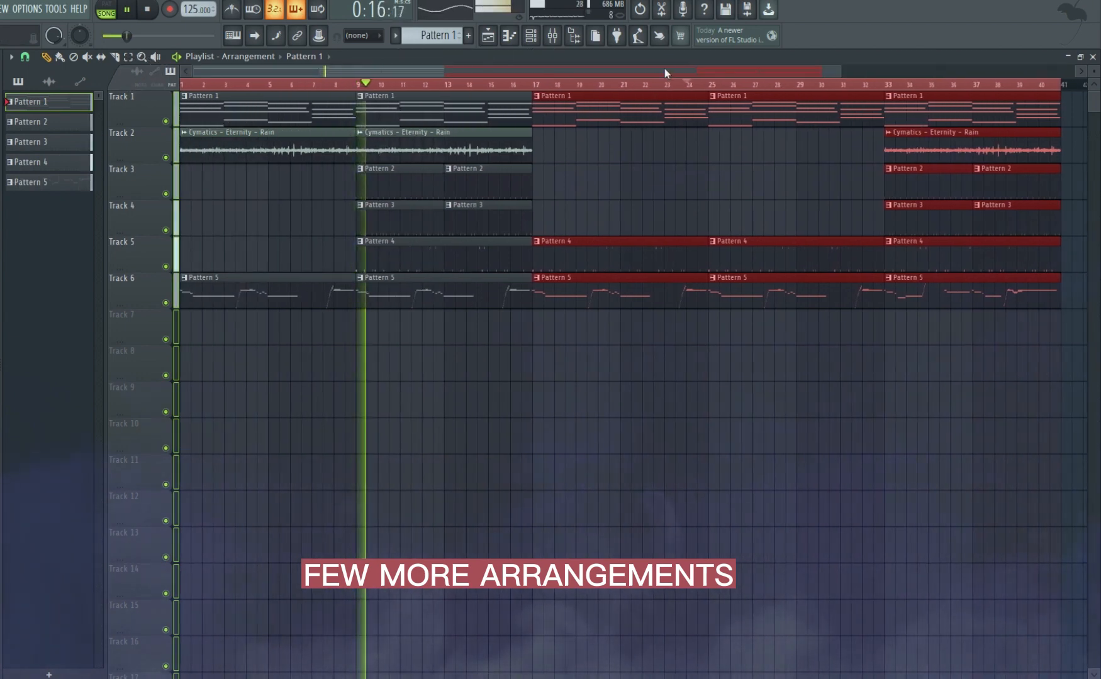
pyautogui.click(651, 437)
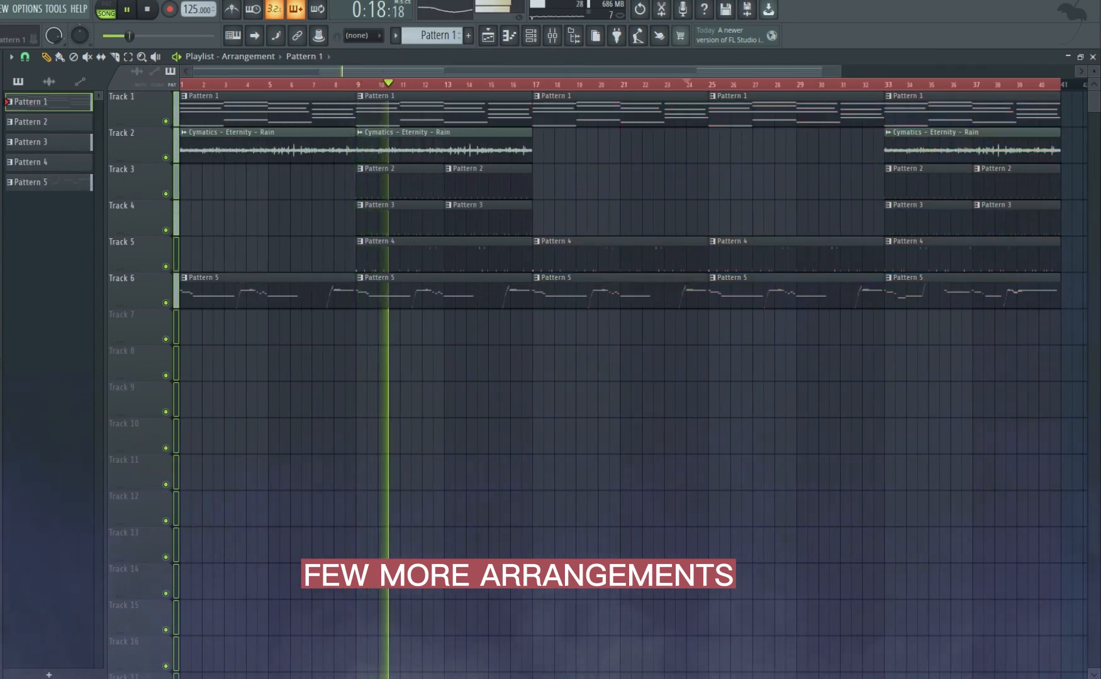
pyautogui.moveTo(832, 73); pyautogui.dragTo(949, 54)
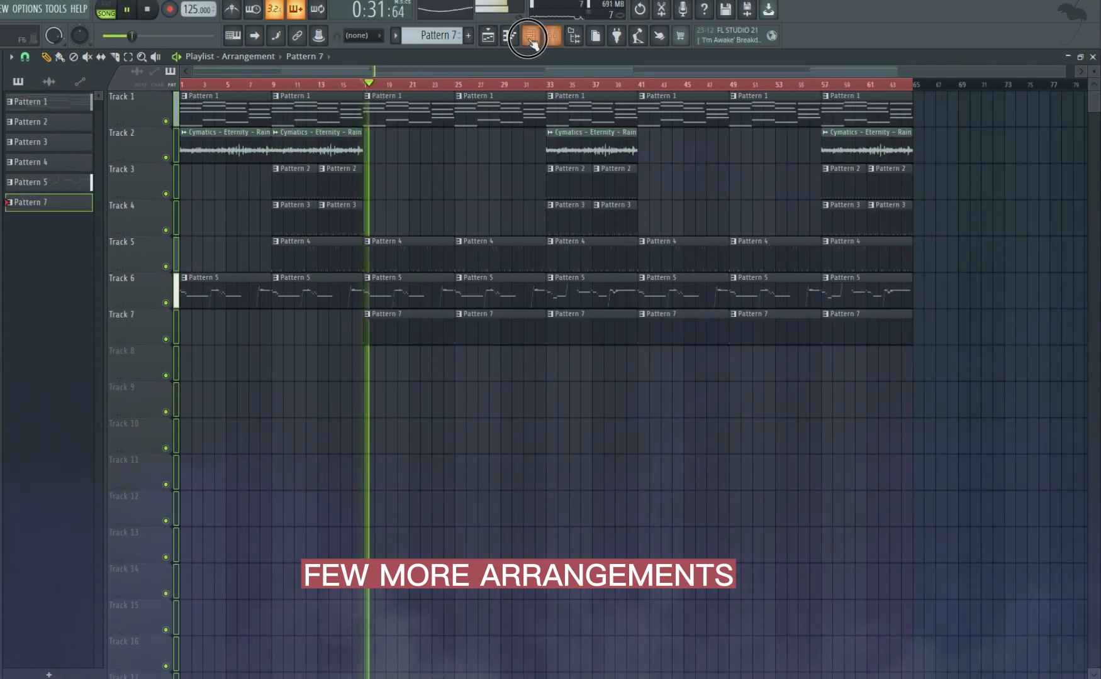
# Add Kick (1) hits to Pattern 7 on steps 21, 33 and 53 during playback, and continue the kick rhythm further along.
pyautogui.click(530, 37)
pyautogui.press('space')
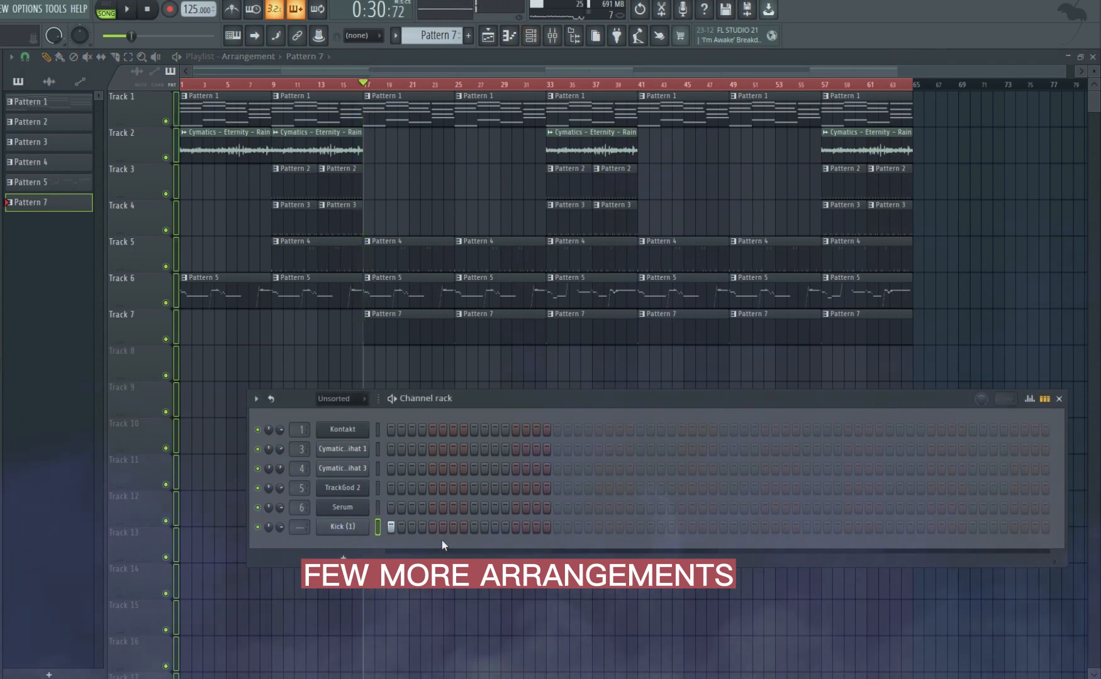
pyautogui.press('space')
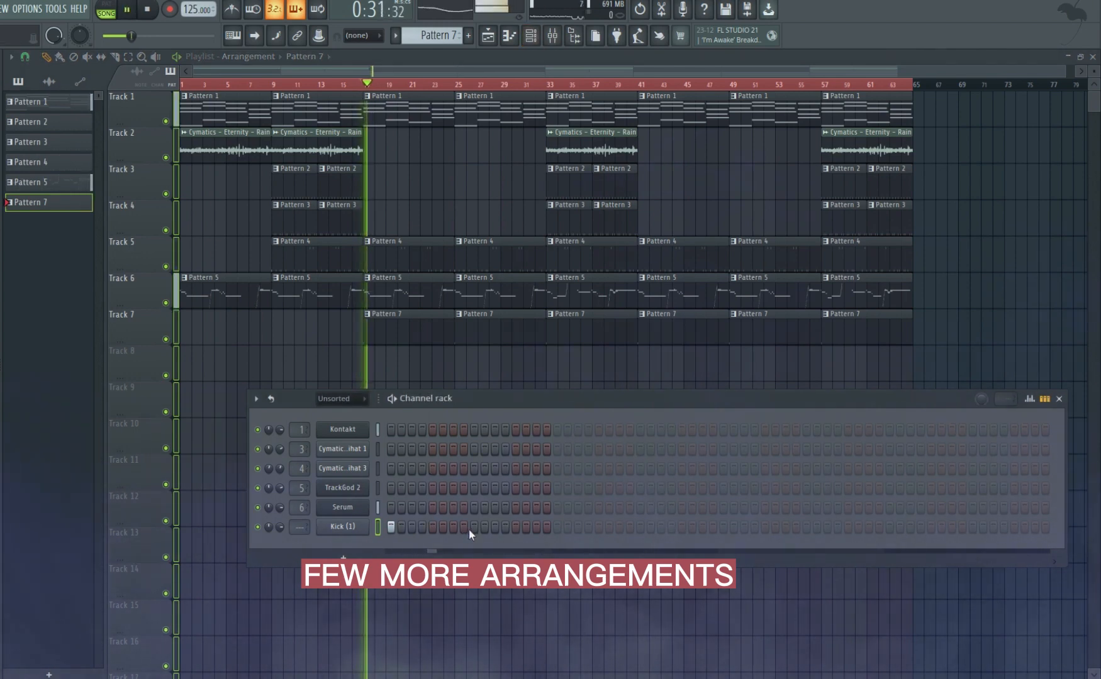
pyautogui.click(598, 527)
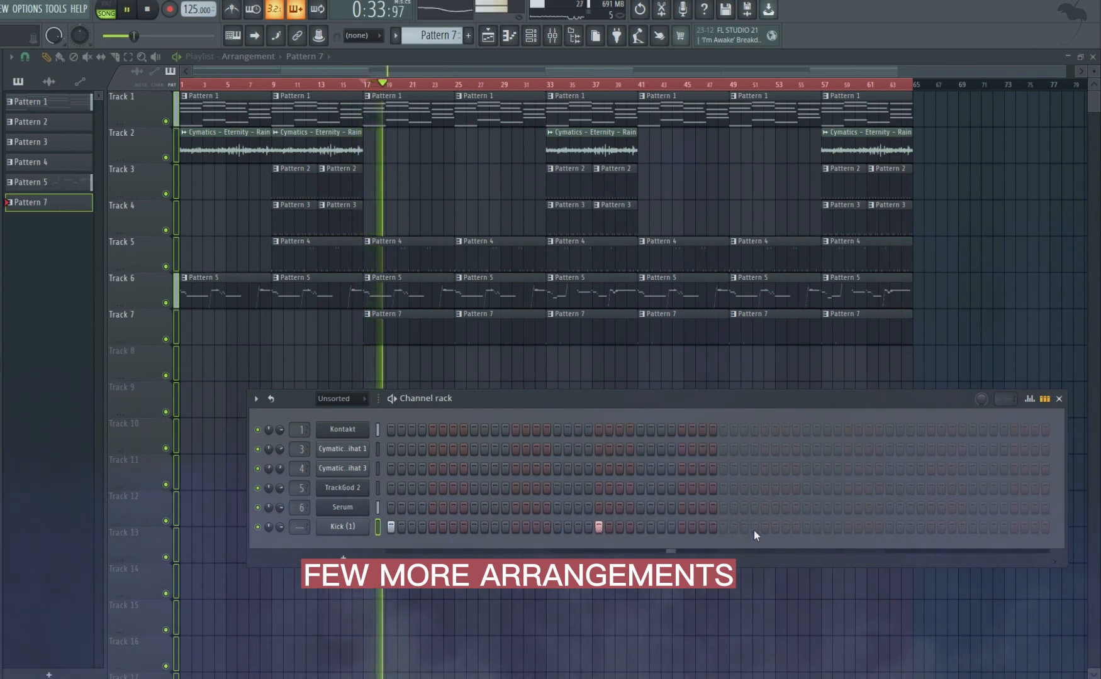
pyautogui.click(723, 527)
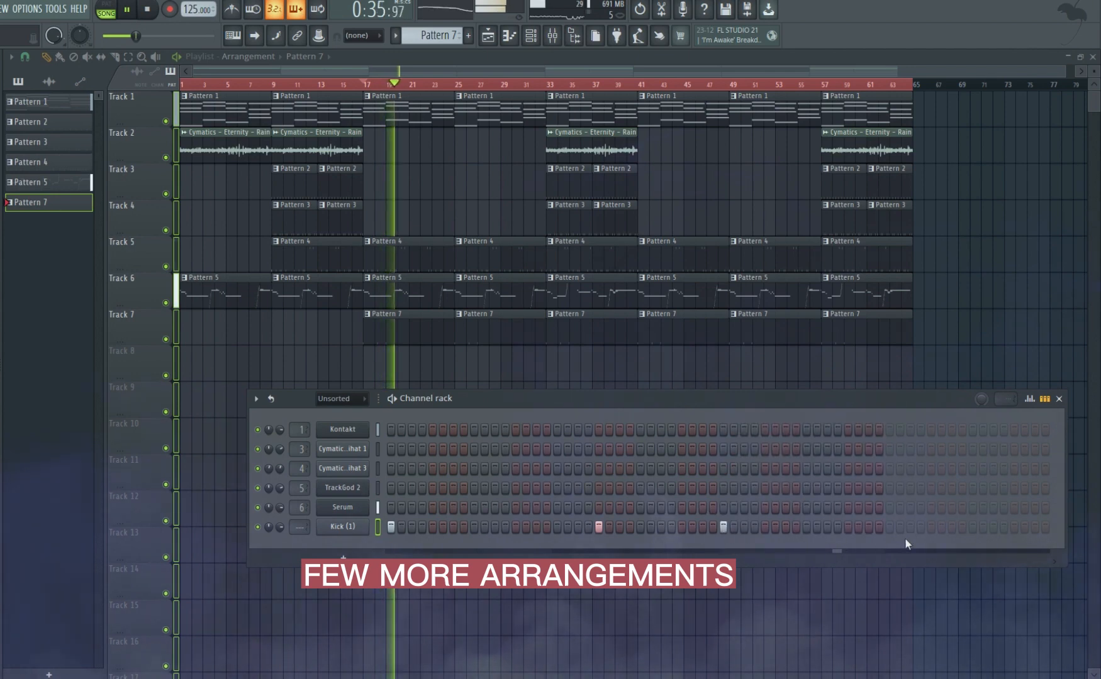
pyautogui.click(931, 527)
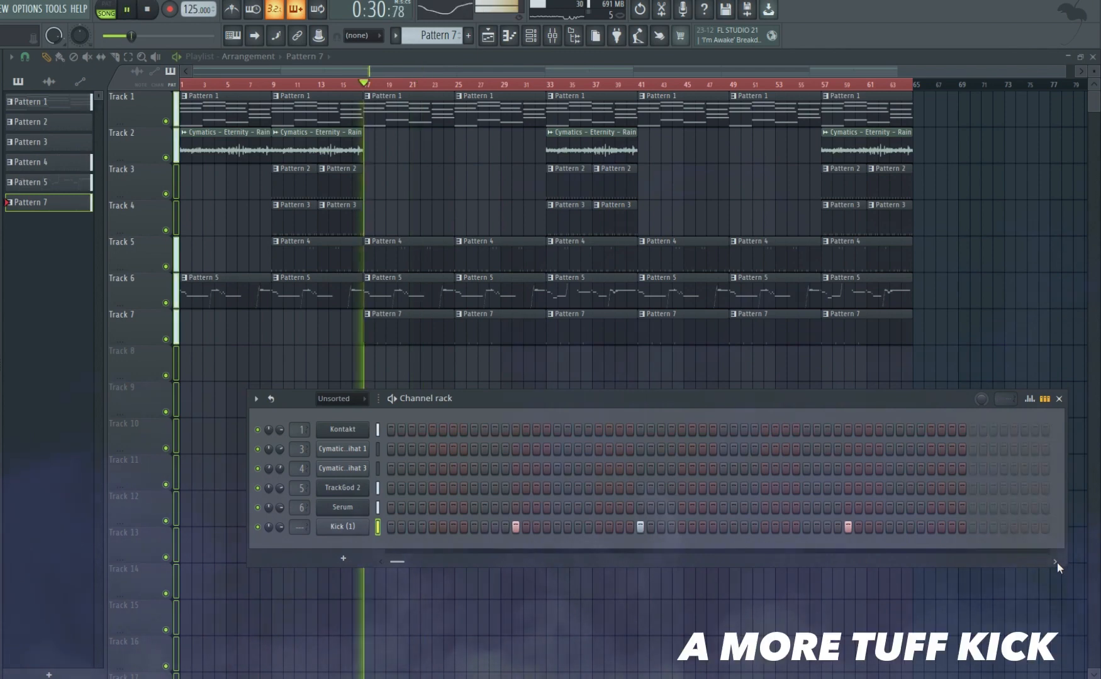
pyautogui.click(1057, 564)
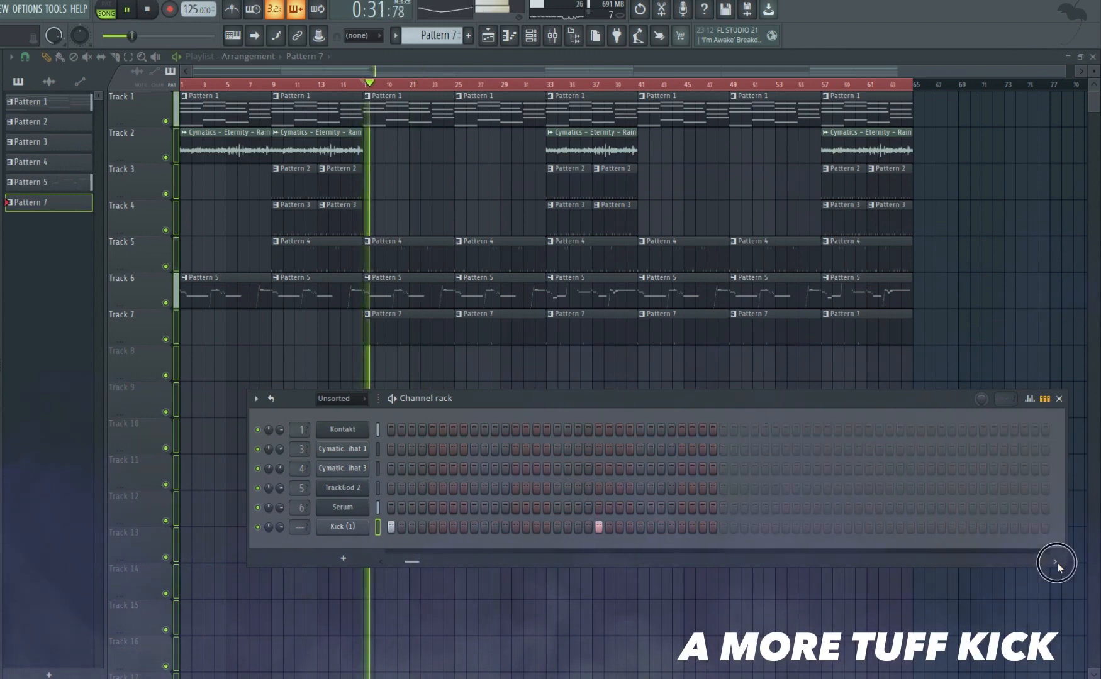
pyautogui.click(641, 527)
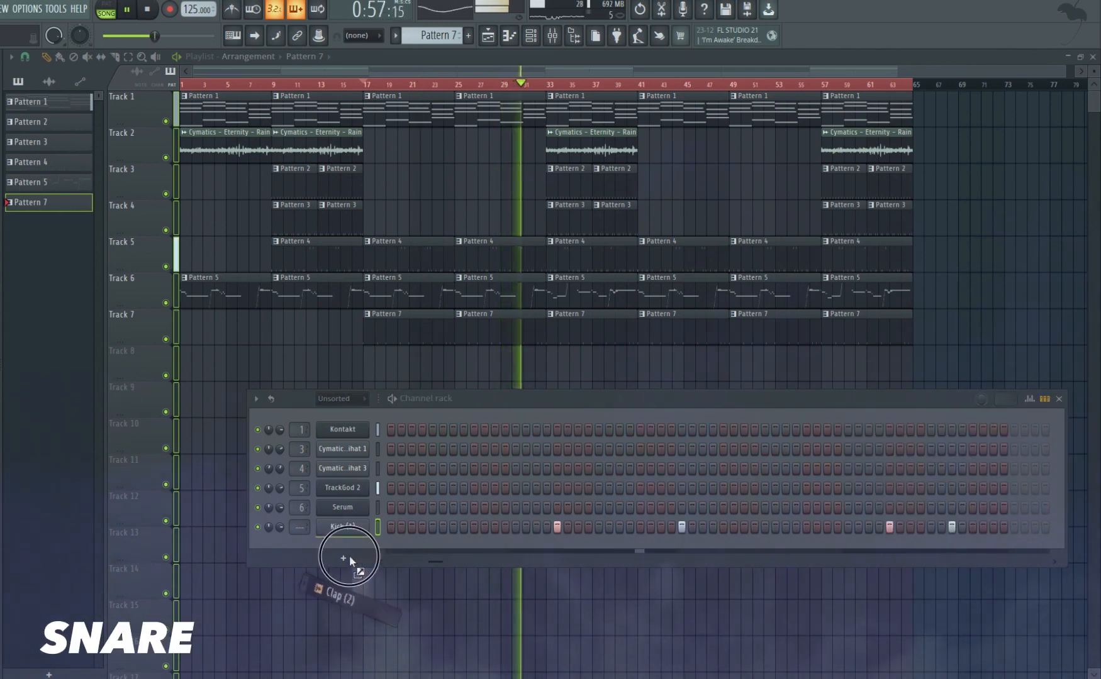
# Add the Clap (2) sample as a new channel, replace it with Snare (1), and restart playback.
pyautogui.moveTo(349, 556); pyautogui.dragTo(349, 557)
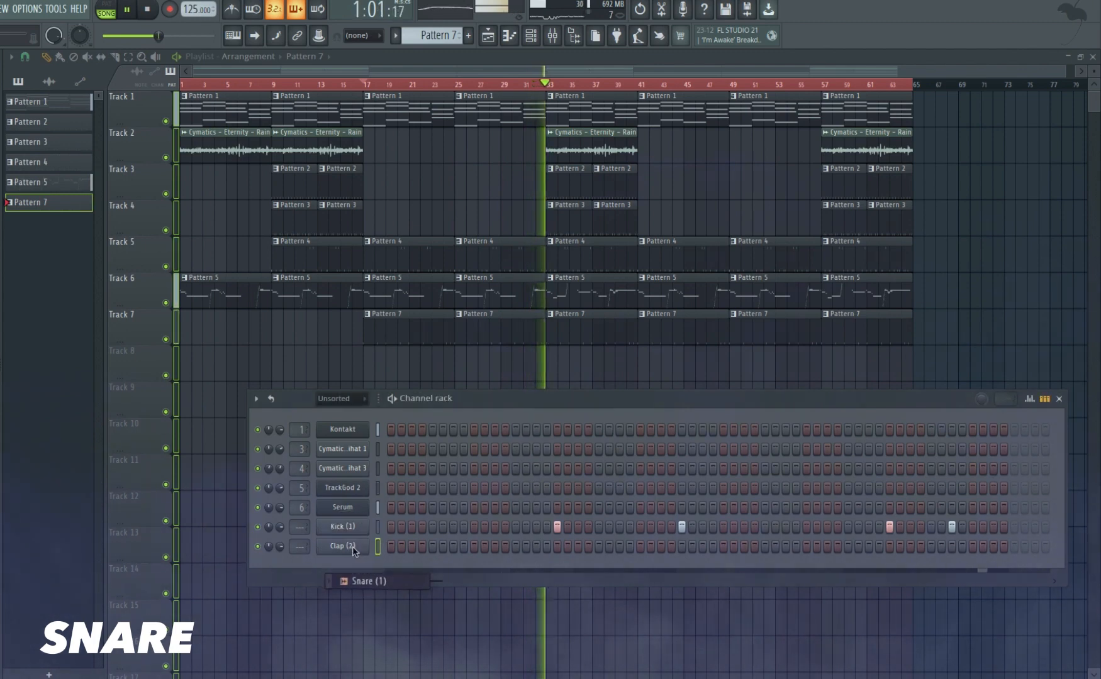
pyautogui.moveTo(353, 552); pyautogui.dragTo(354, 554)
pyautogui.press('space')
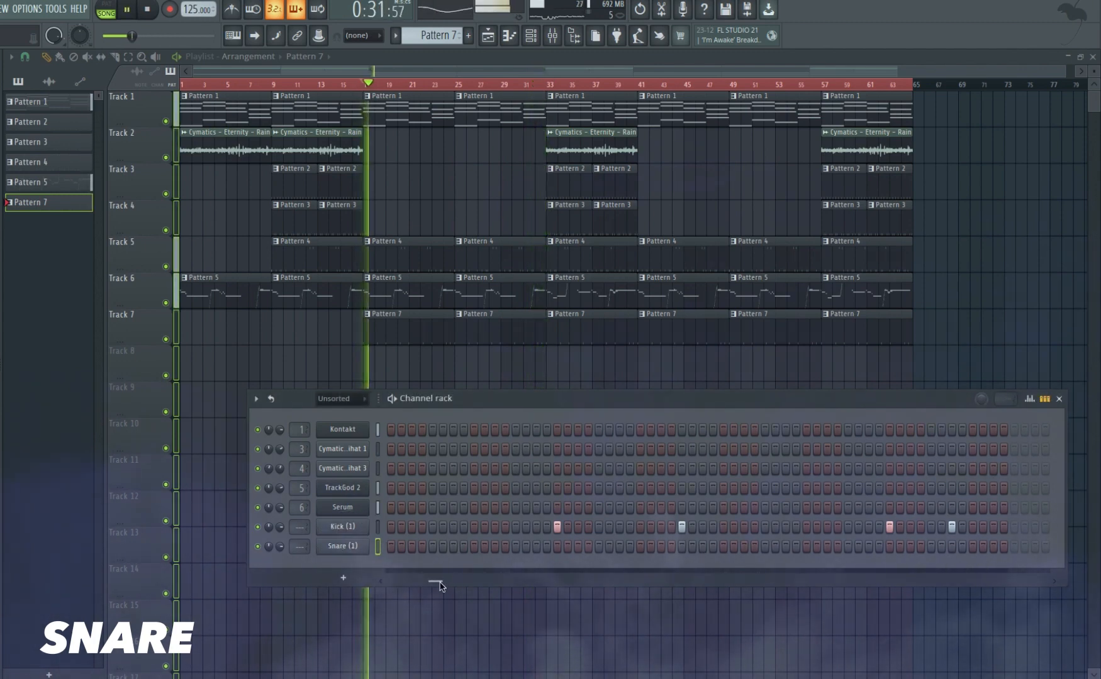
# Add Snare (1) hits to Pattern 7 on steps 9, 25 and 41.
pyautogui.hscroll(-2, 439, 586)
pyautogui.click(474, 546)
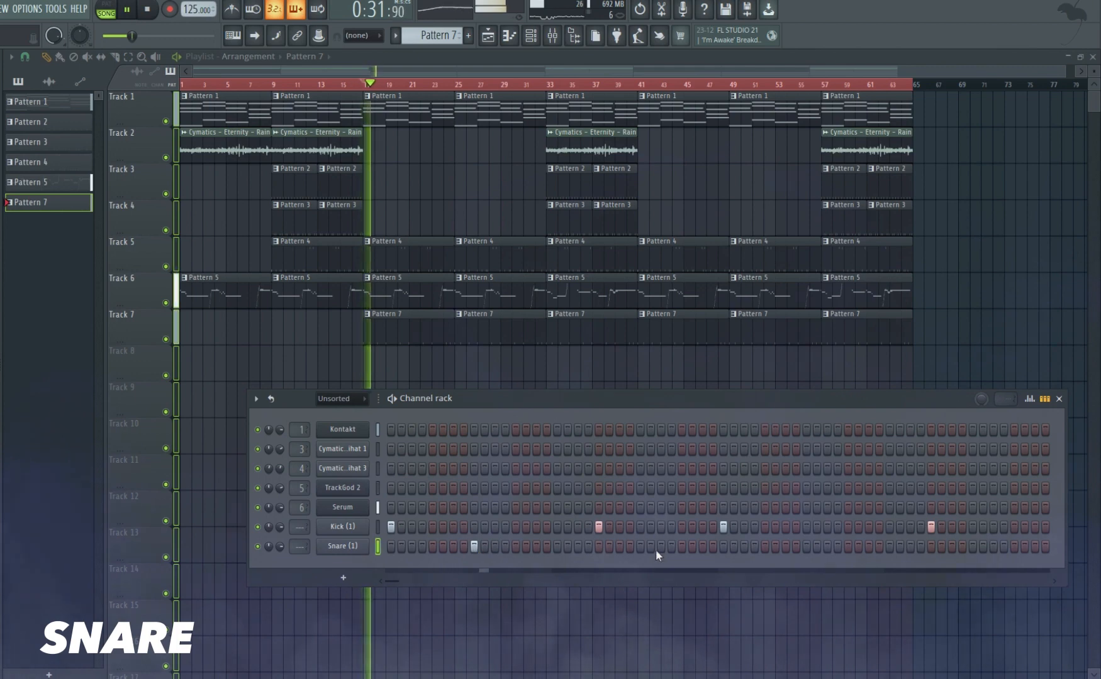
pyautogui.click(640, 546)
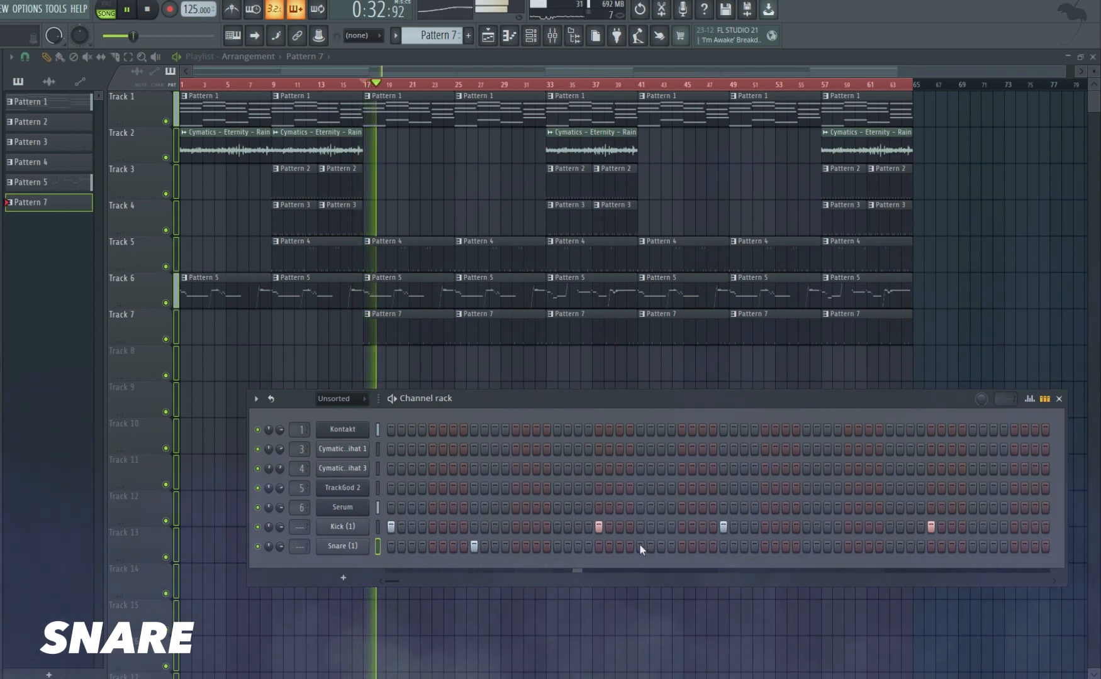
pyautogui.click(808, 547)
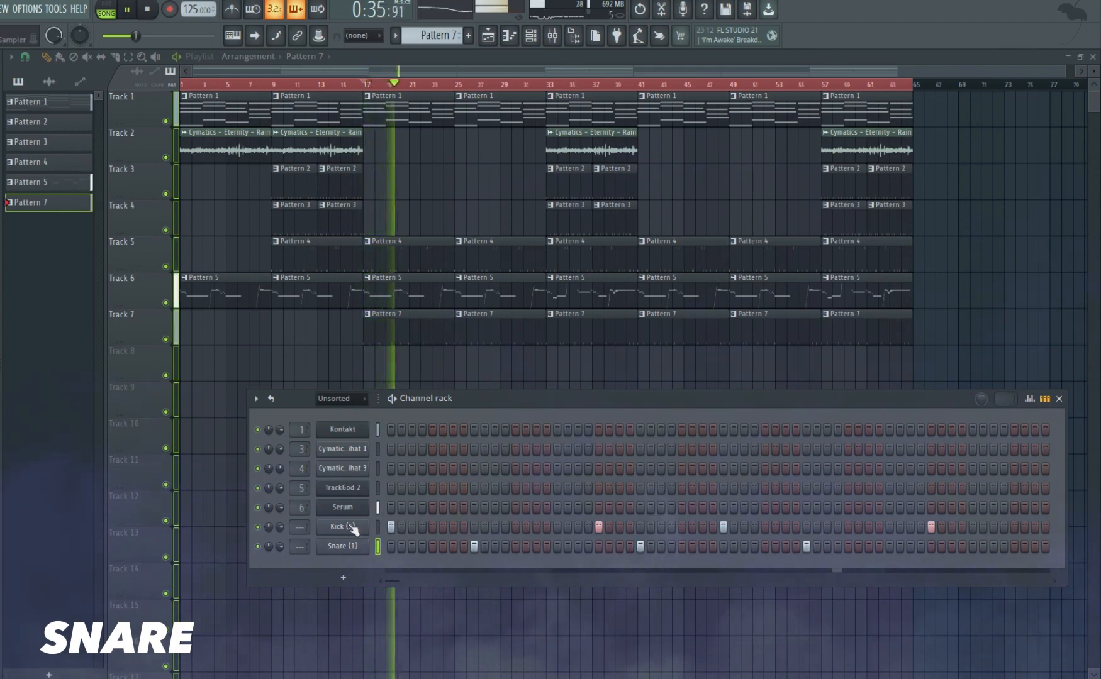
# Open the Kick (1) channel's settings.
pyautogui.click(350, 527)
pyautogui.click(415, 307)
pyautogui.click(387, 306)
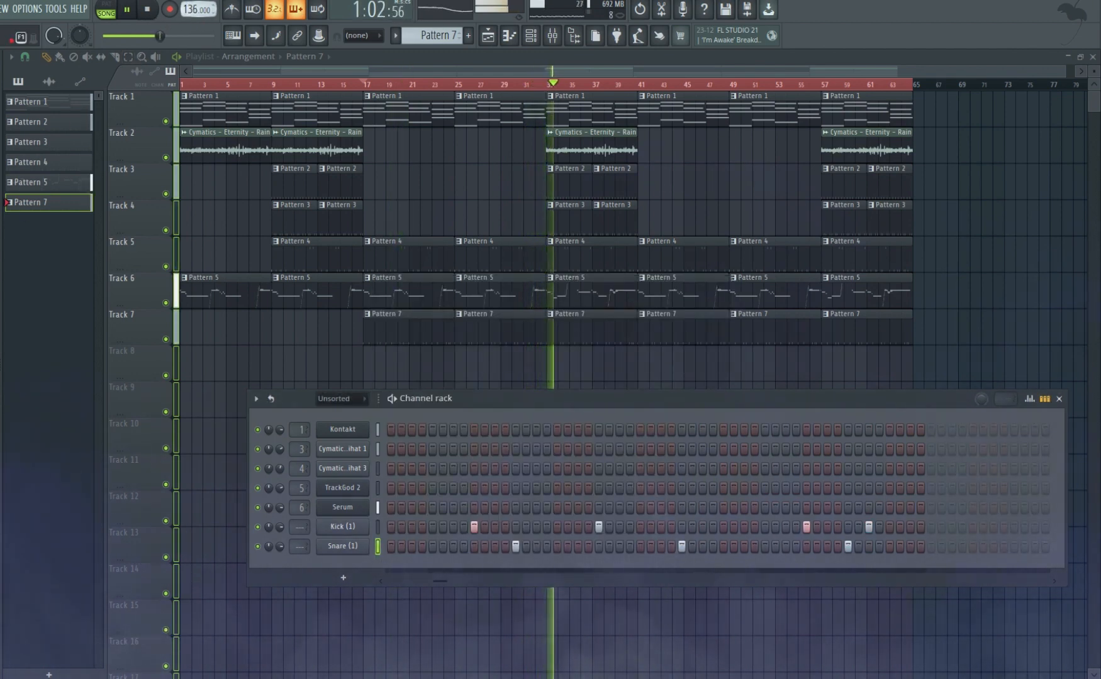
# Set the project tempo to 140 BPM, dismiss the time stretching prompt and close the channel rack.
pyautogui.click(197, 9)
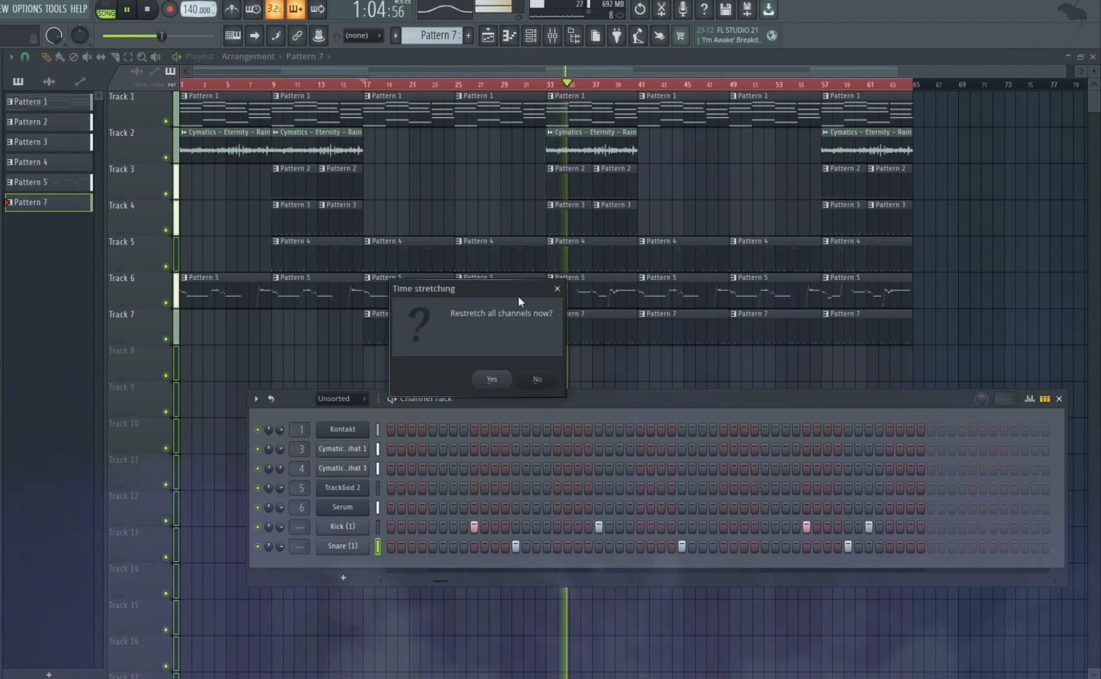
pyautogui.press('Return')
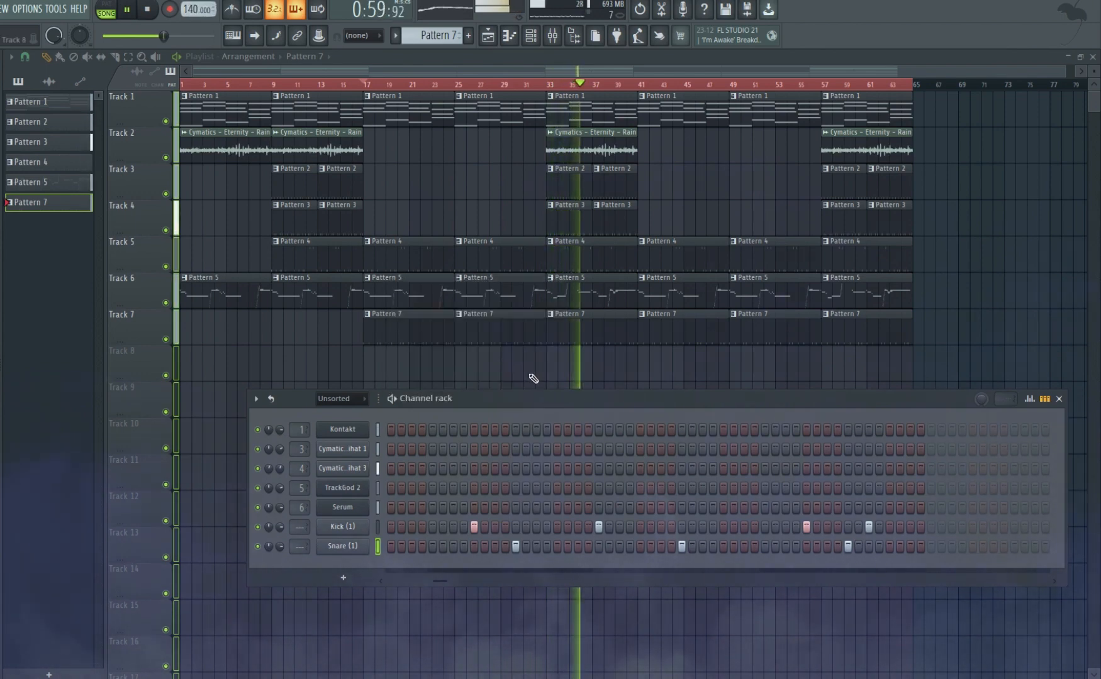
pyautogui.click(1059, 399)
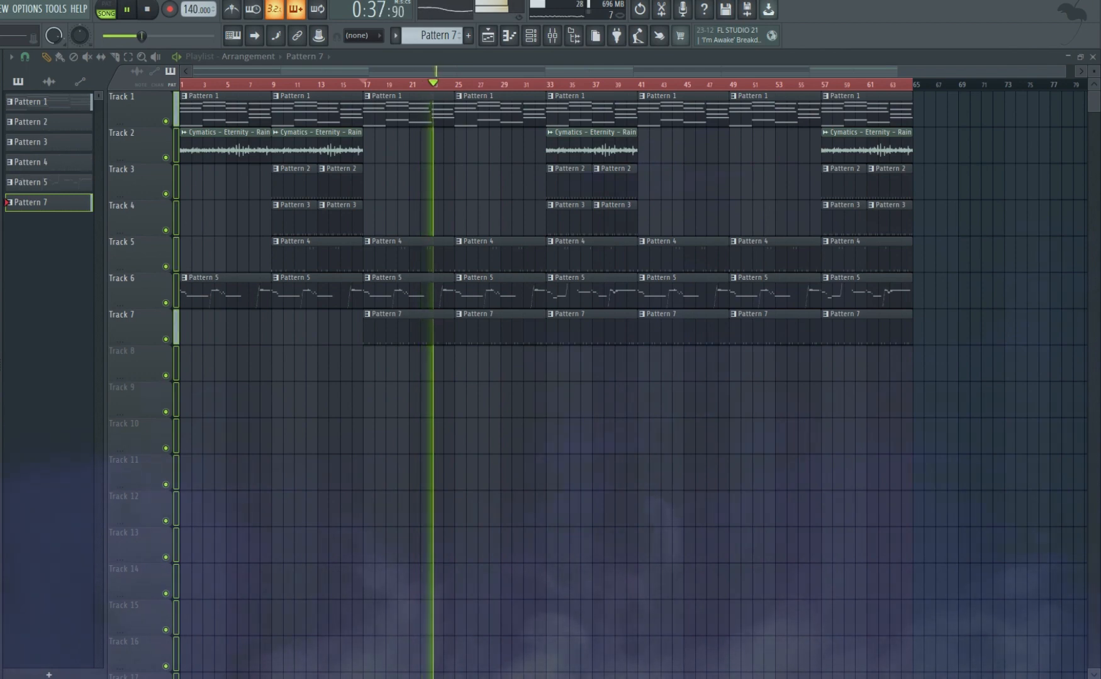
# Place the ay yo lena_tag sample on Track 8 at bar 23, cut it off at bar 25, and add a copy at bar 31.
pyautogui.moveTo(57, 532); pyautogui.dragTo(432, 371)
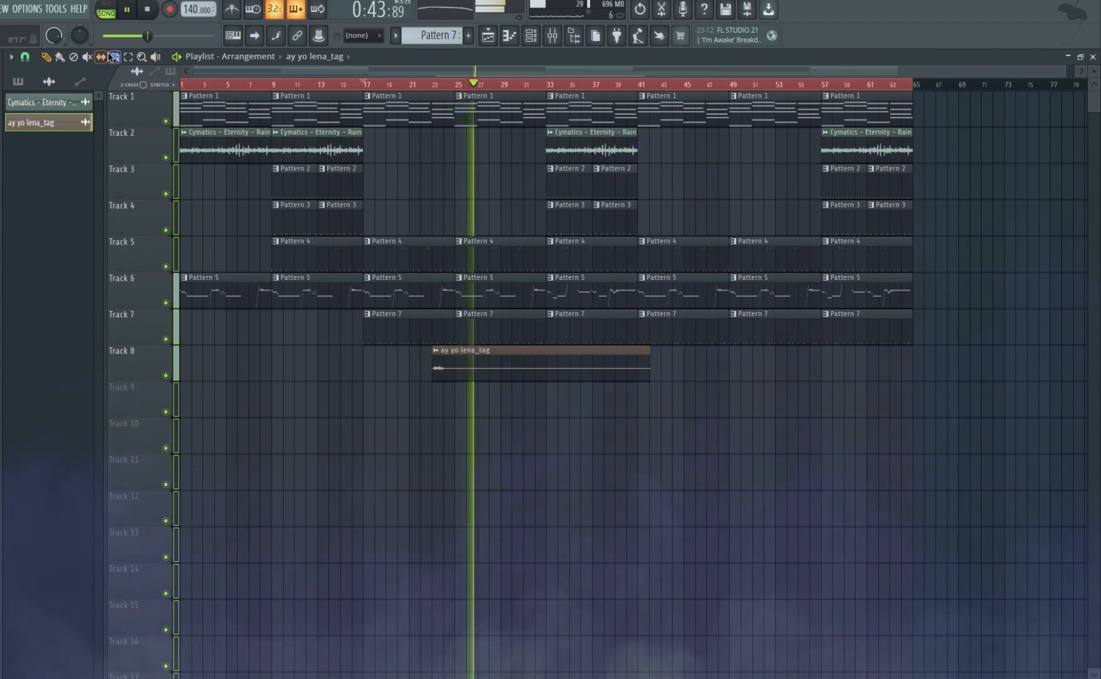
pyautogui.moveTo(455, 346); pyautogui.dragTo(454, 386)
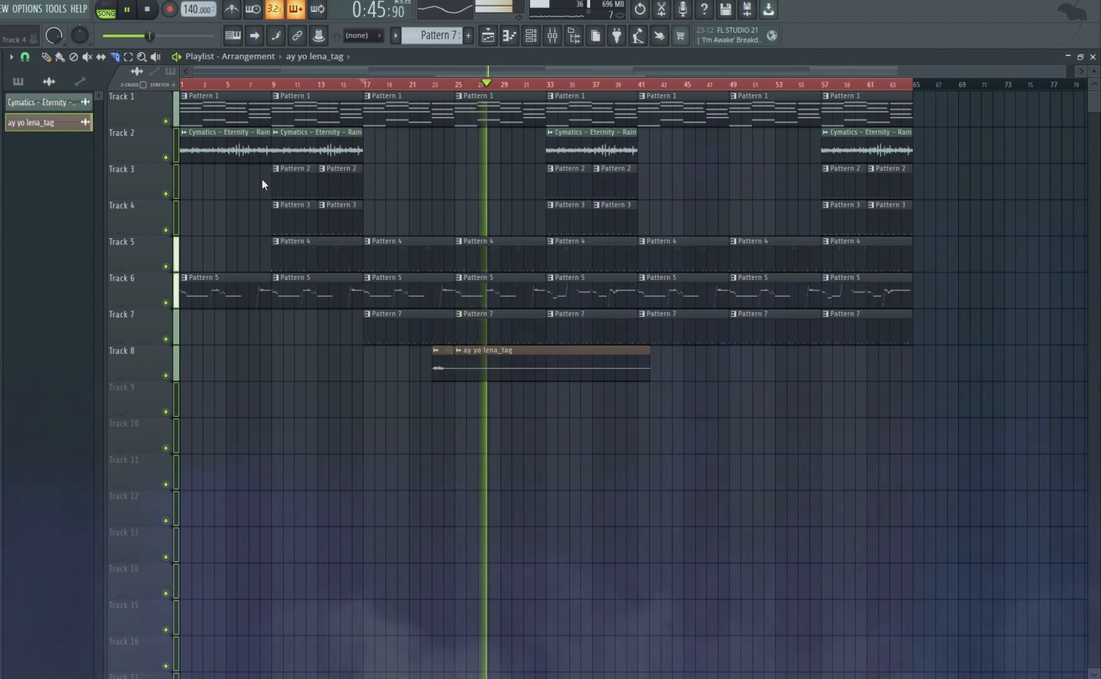
pyautogui.rightClick(521, 360)
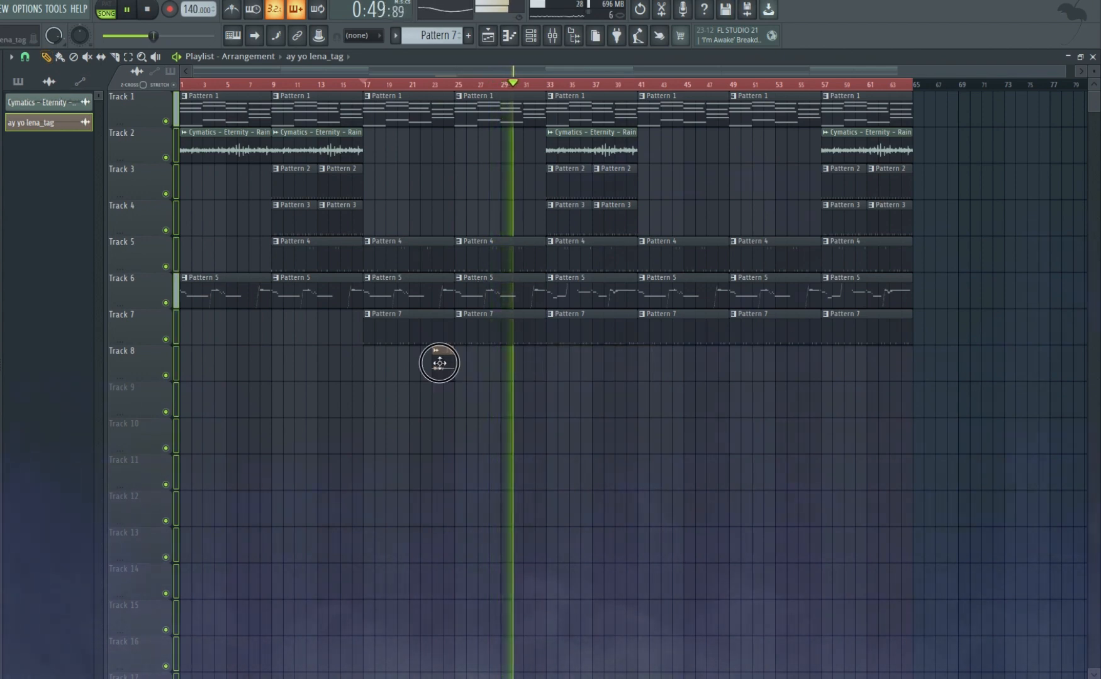
pyautogui.click(526, 366)
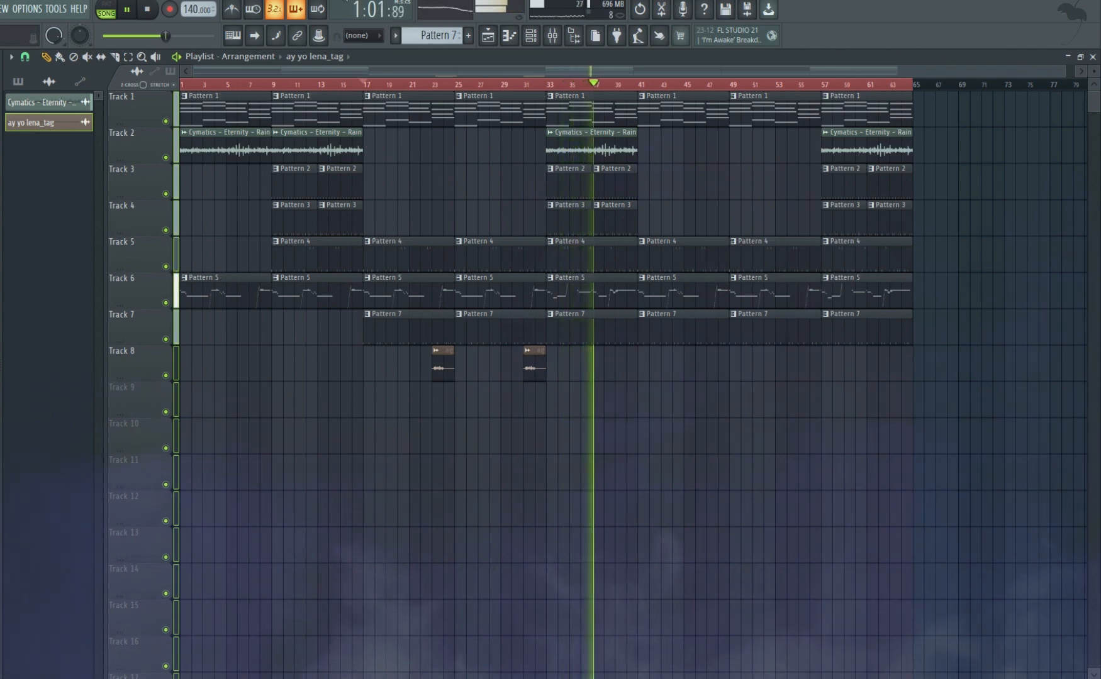
# Shorten Track 3's Pattern 2 clip at bar 37 to end at bar 40, and place Pattern 2 clips at bars 42, 45 and 49.
pyautogui.click(631, 181)
pyautogui.moveTo(631, 181); pyautogui.dragTo(626, 179)
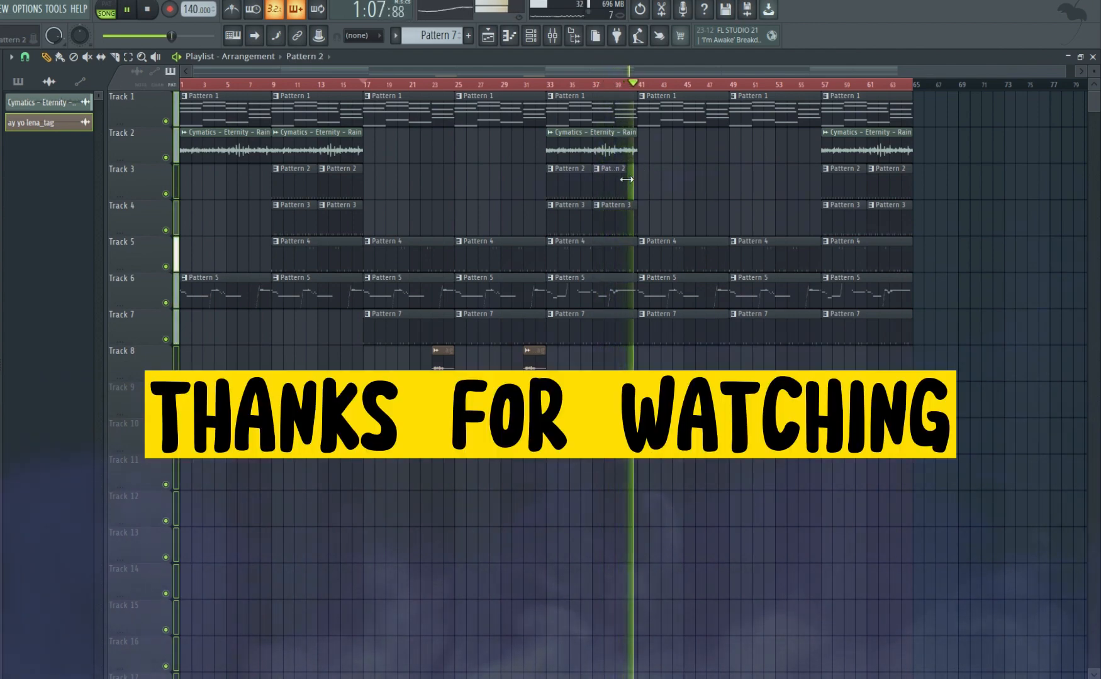
pyautogui.click(575, 186)
pyautogui.click(666, 188)
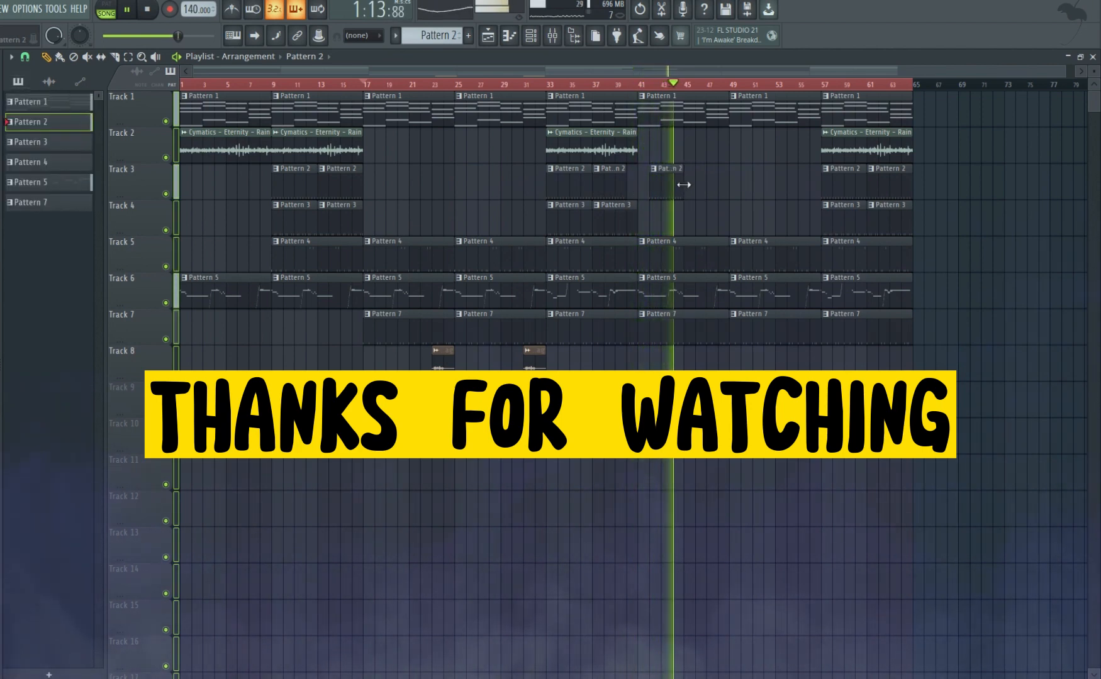
pyautogui.click(690, 185)
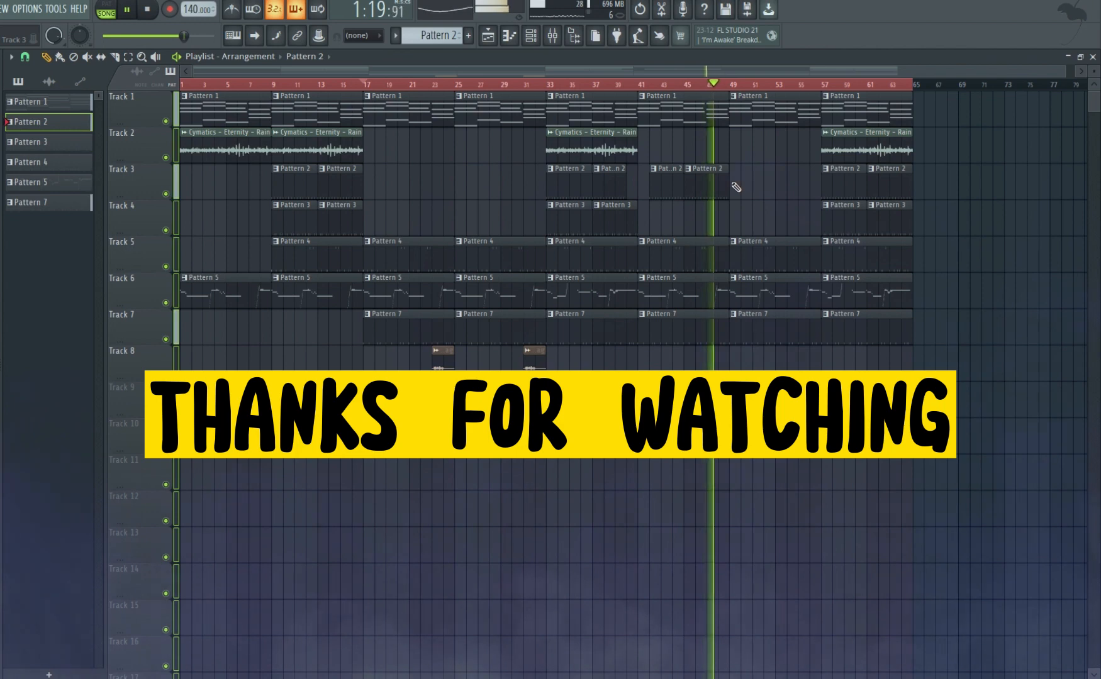
pyautogui.click(733, 184)
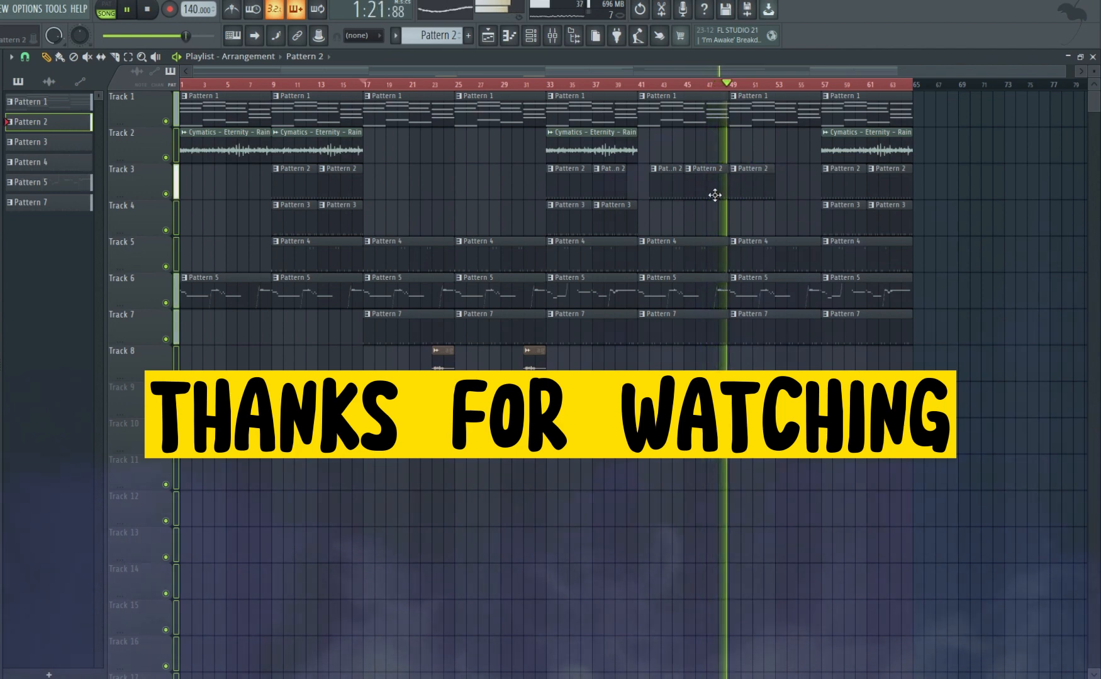